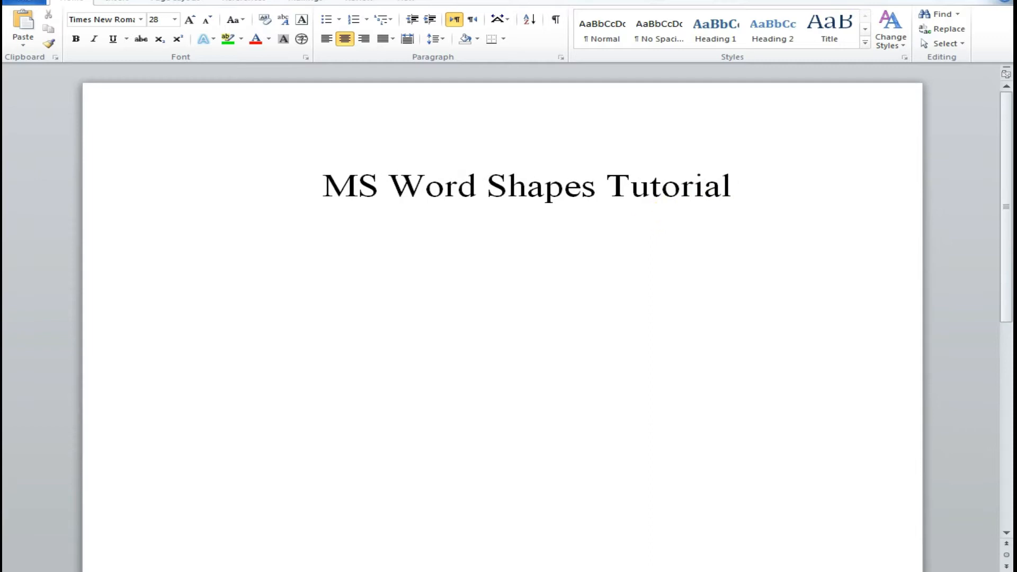
- Draw a rectangle about 7.82 cm high and 8.07 cm wide below the title and move it slightly closer to the title
{"action": "left_click", "coordinate": [117, 4]}
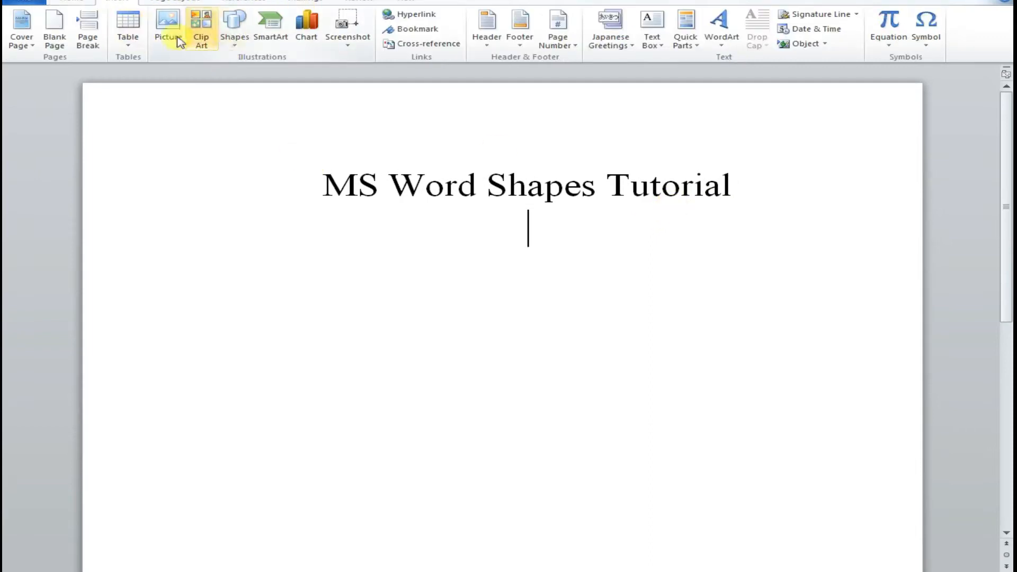
{"action": "left_click", "coordinate": [235, 43]}
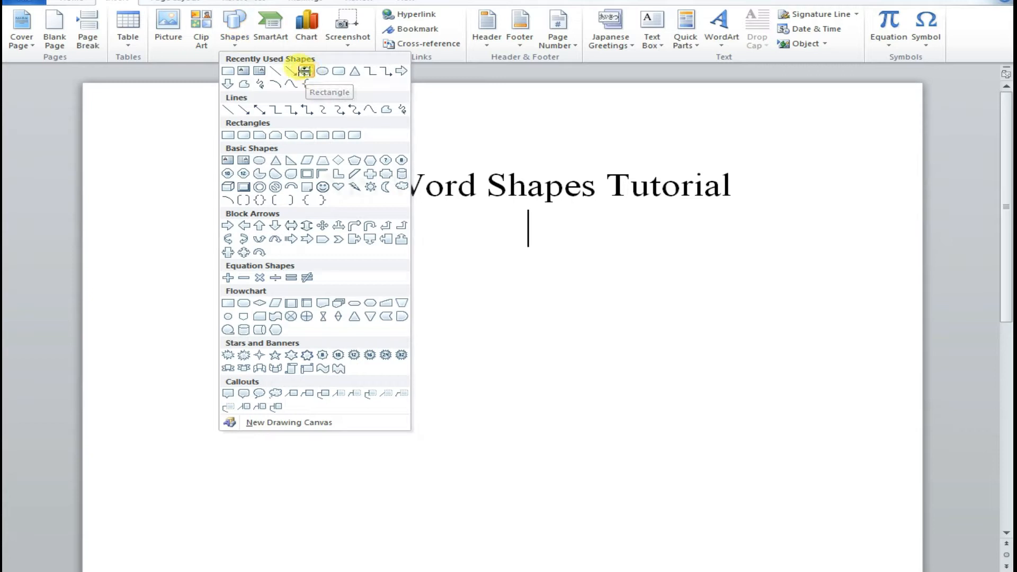
{"action": "left_click", "coordinate": [306, 72]}
{"action": "mouse_move", "coordinate": [365, 252]}
{"action": "left_mouse_down"}
{"action": "mouse_move", "coordinate": [662, 369]}
{"action": "mouse_move", "coordinate": [692, 462]}
{"action": "mouse_move", "coordinate": [681, 509]}
{"action": "left_mouse_up"}
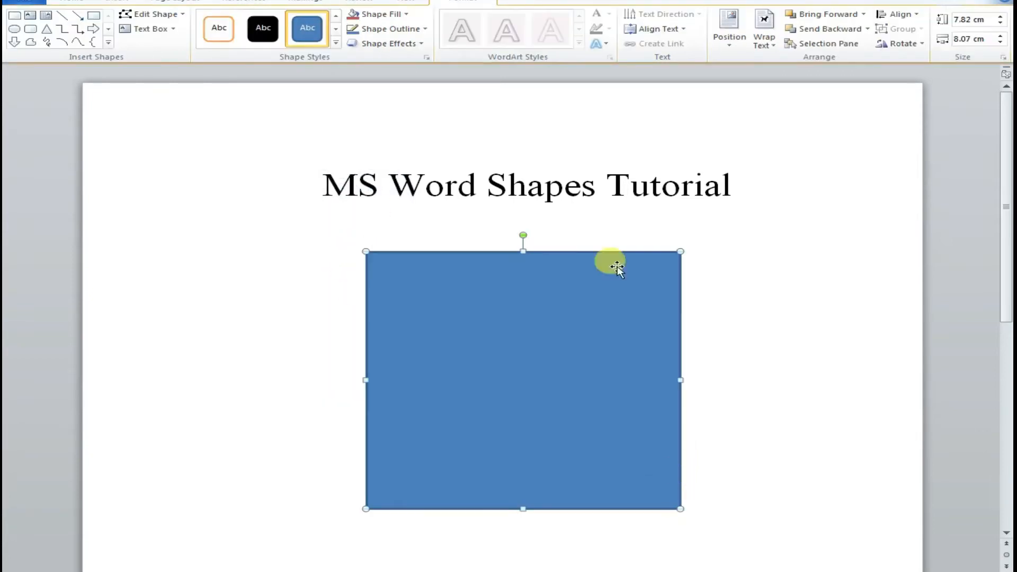
{"action": "left_click_drag", "start_coordinate": [597, 248], "coordinate": [597, 230]}
{"action": "left_click_drag", "start_coordinate": [561, 277], "coordinate": [582, 287]}
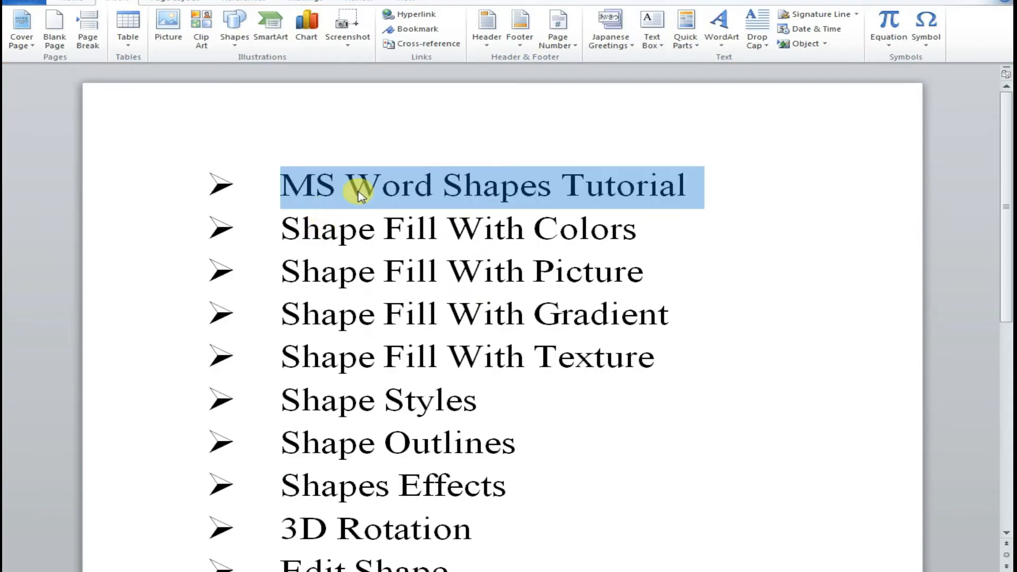
- Highlight the "Shape Fill With Colors" topic line and fill the rectangle with standard light blue, followed by standard red
{"action": "left_click_drag", "start_coordinate": [283, 228], "coordinate": [668, 239]}
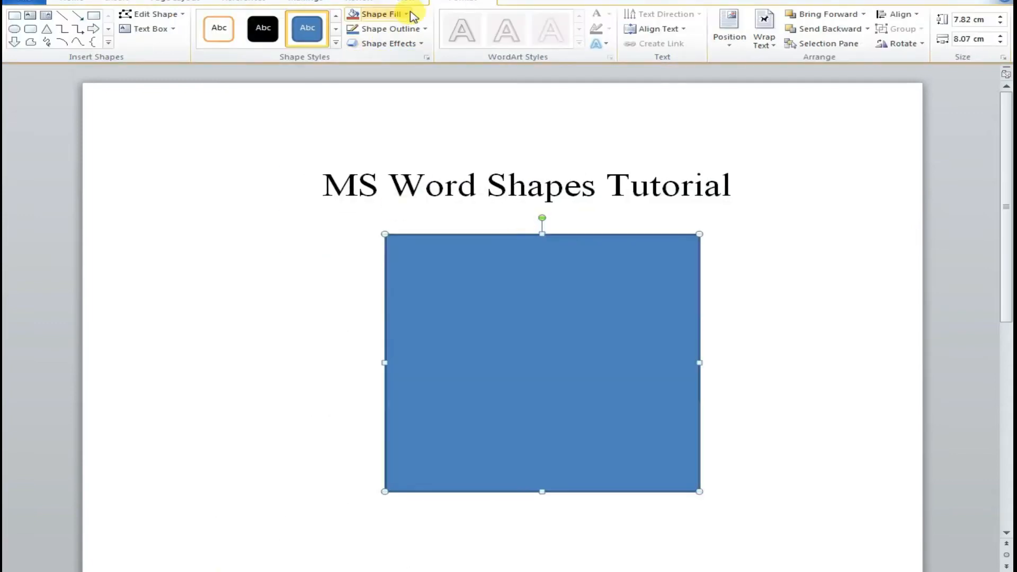
{"action": "left_click", "coordinate": [405, 14]}
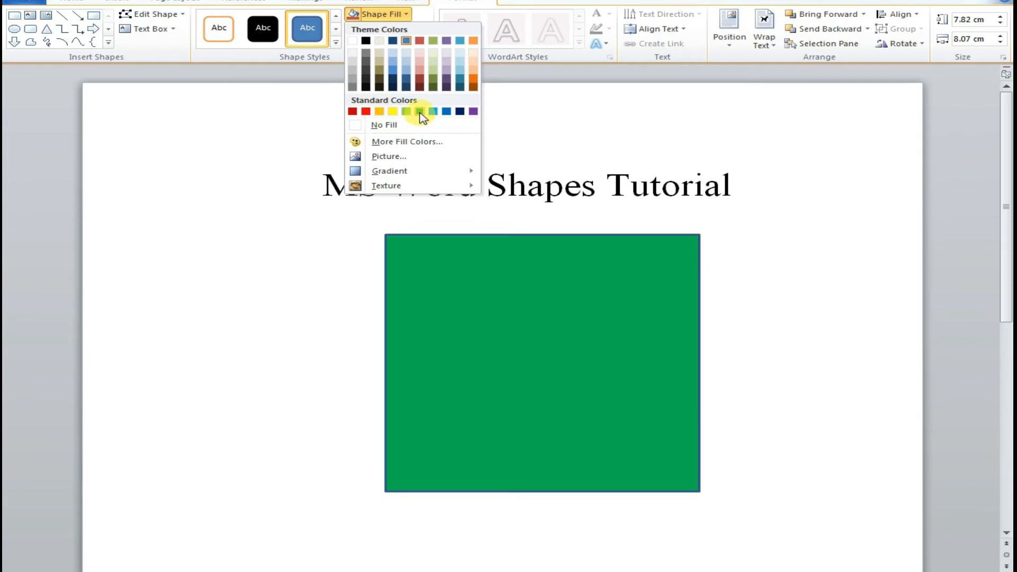
{"action": "left_click", "coordinate": [434, 112]}
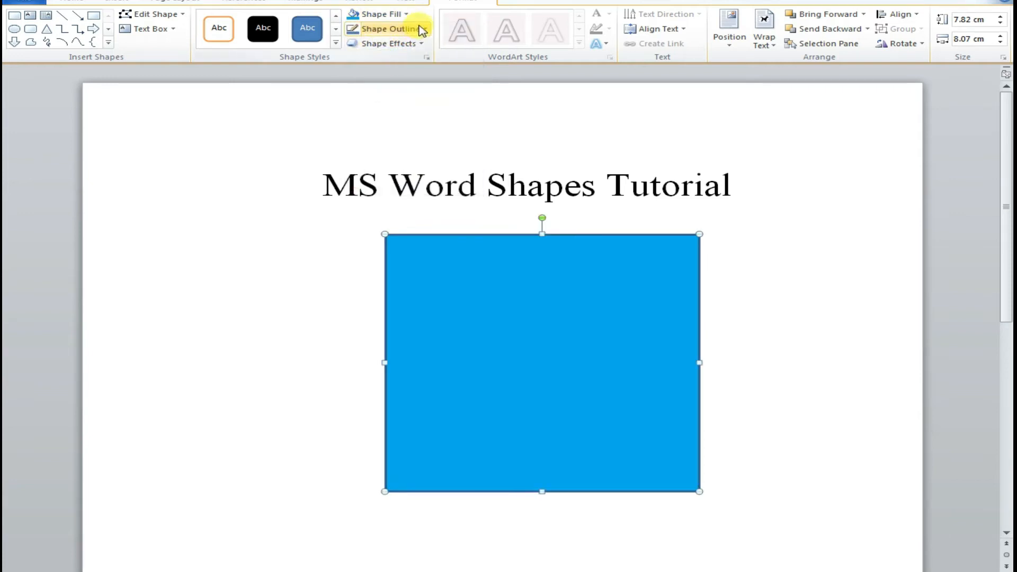
{"action": "left_click", "coordinate": [405, 14]}
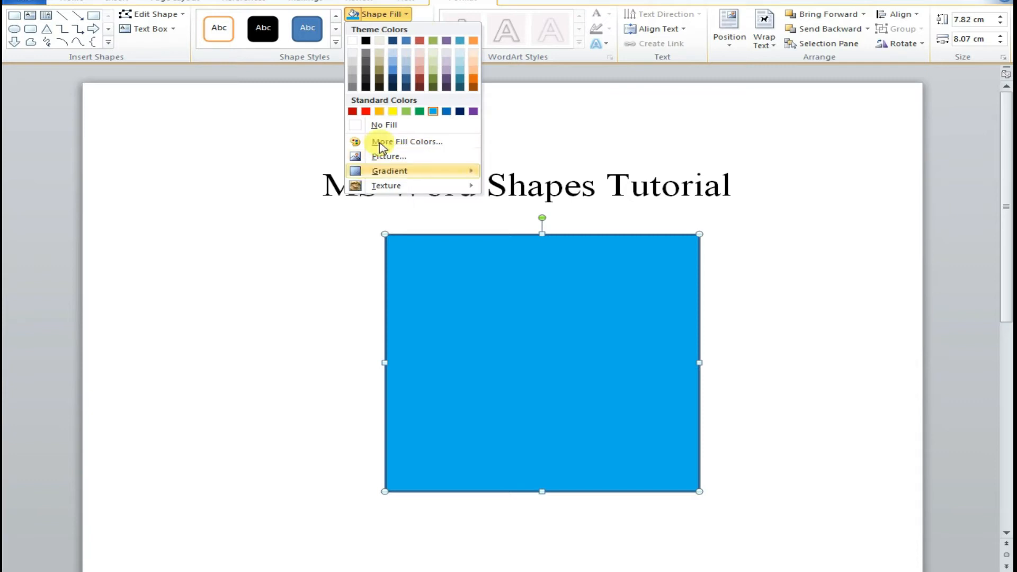
{"action": "left_click", "coordinate": [367, 111]}
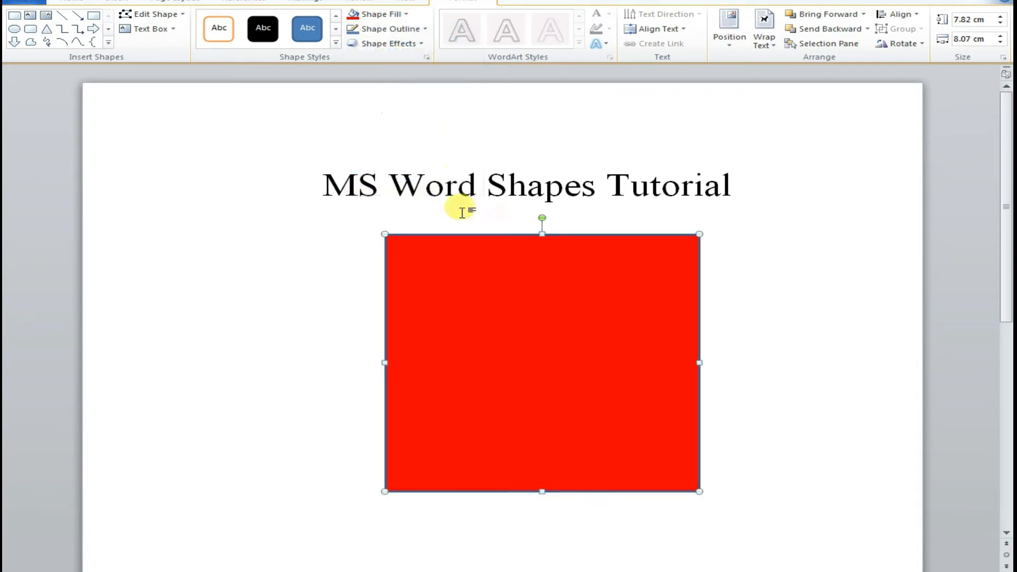
- Remove the rectangle's red fill so that only its outline is drawn
{"action": "left_click", "coordinate": [407, 14]}
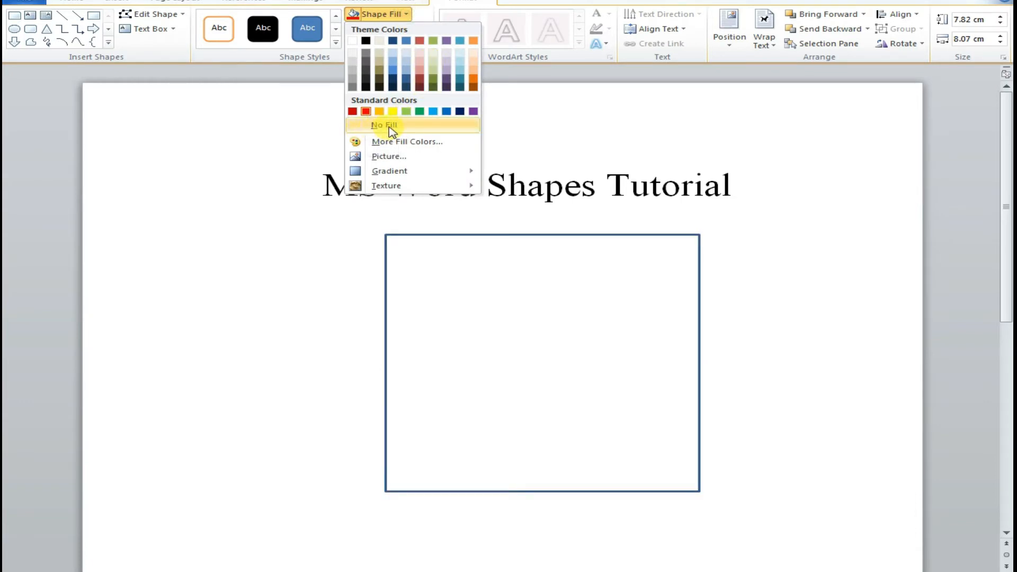
{"action": "left_click", "coordinate": [392, 125]}
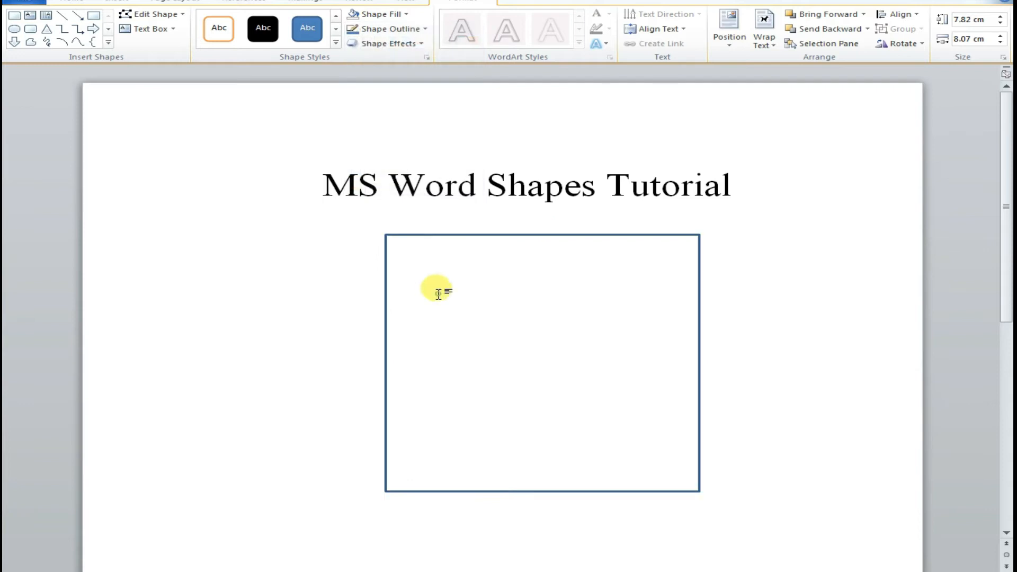
{"action": "left_click", "coordinate": [440, 289]}
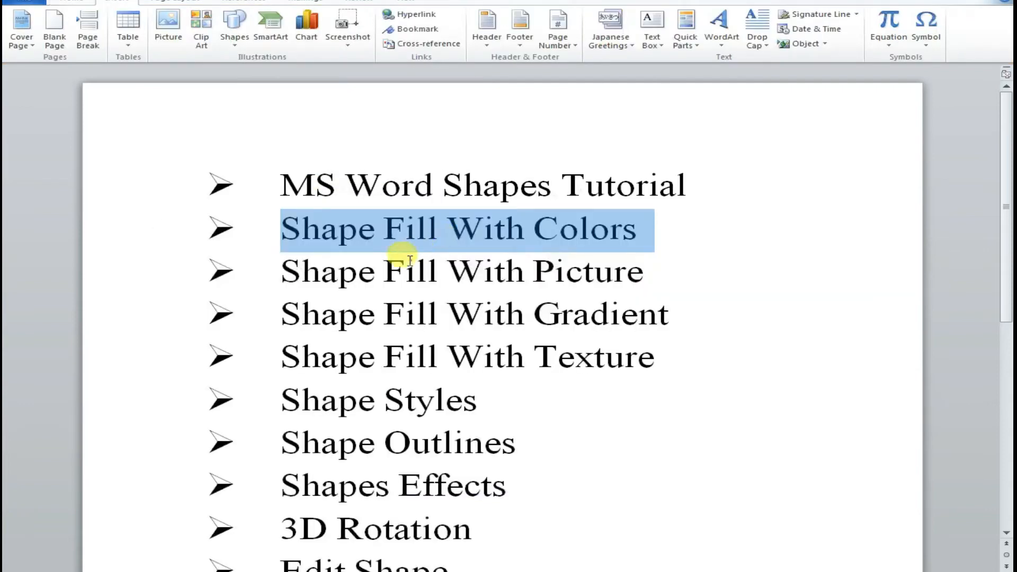
- Highlight the "Shape Fill With Picture" topic line and fill the rectangle with the green dome picture from the Pictures library
{"action": "triple_click", "coordinate": [407, 264]}
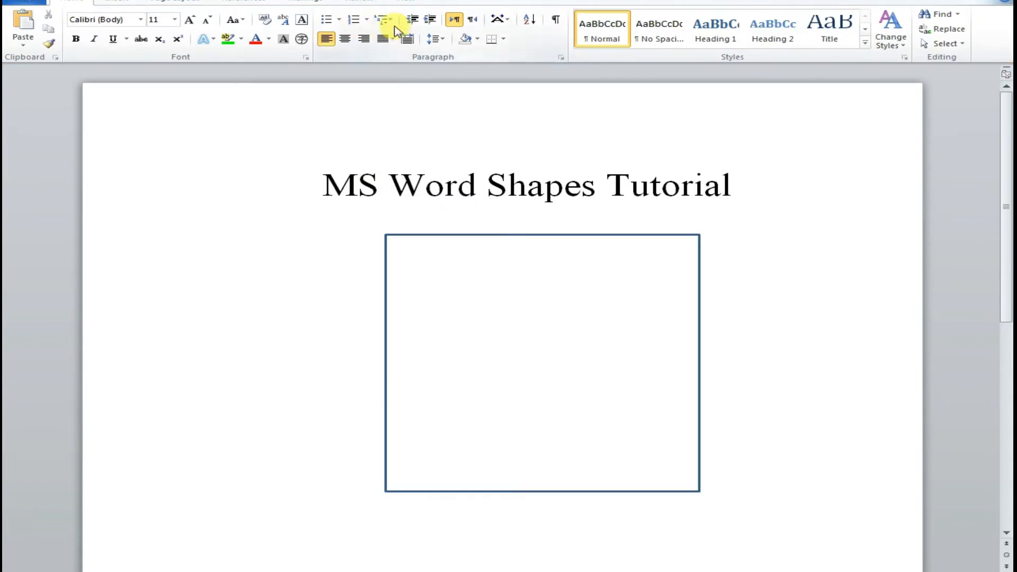
{"action": "left_click", "coordinate": [456, 236]}
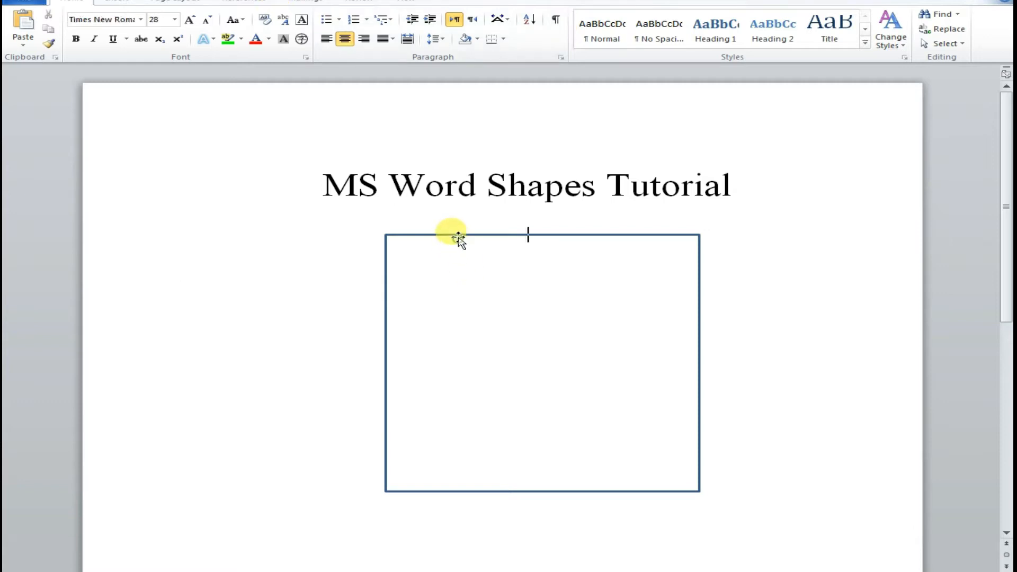
{"action": "double_click", "coordinate": [492, 236]}
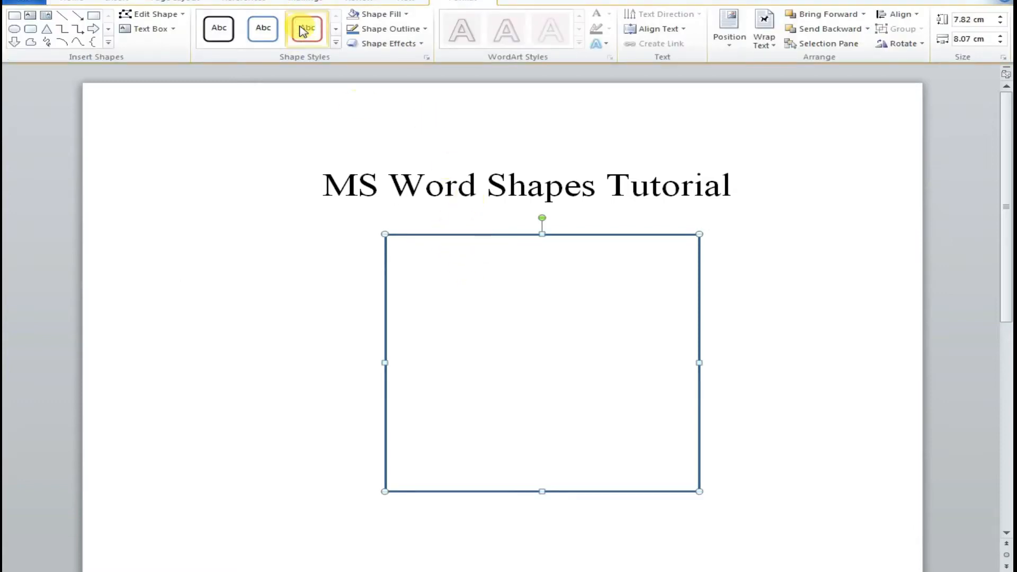
{"action": "left_click", "coordinate": [408, 15]}
{"action": "left_click", "coordinate": [388, 158]}
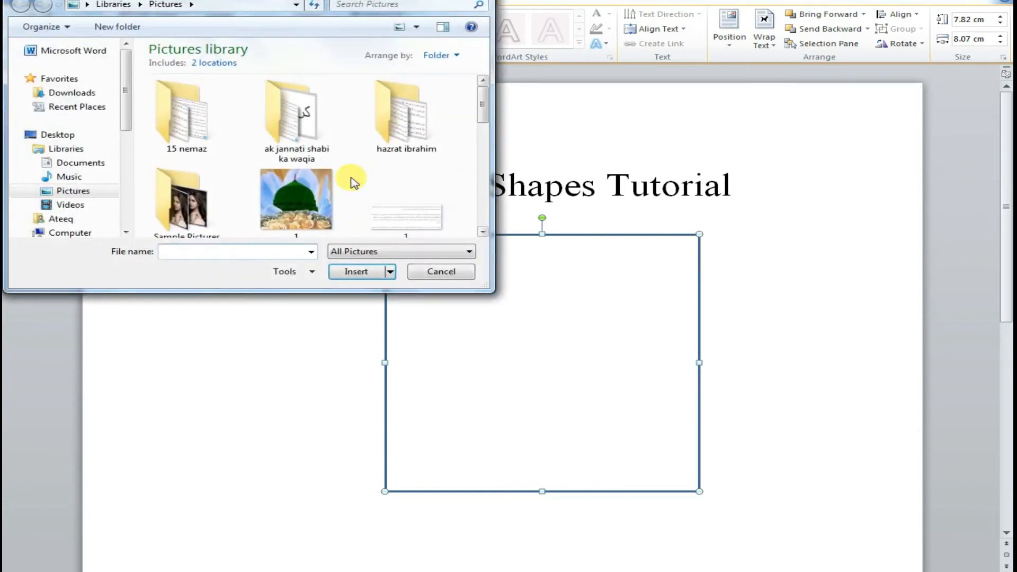
{"action": "double_click", "coordinate": [294, 193]}
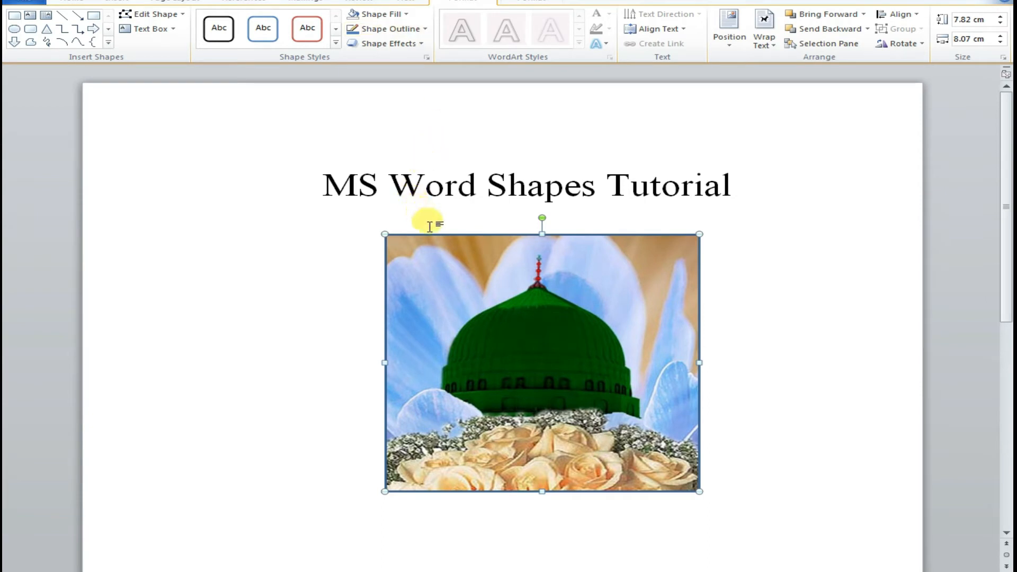
- Resize the picture-filled rectangle to about 8.88 cm high and 9.73 cm wide and place it centrally below the title
{"action": "left_click_drag", "start_coordinate": [384, 488], "coordinate": [536, 372]}
{"action": "left_click_drag", "start_coordinate": [606, 241], "coordinate": [763, 240]}
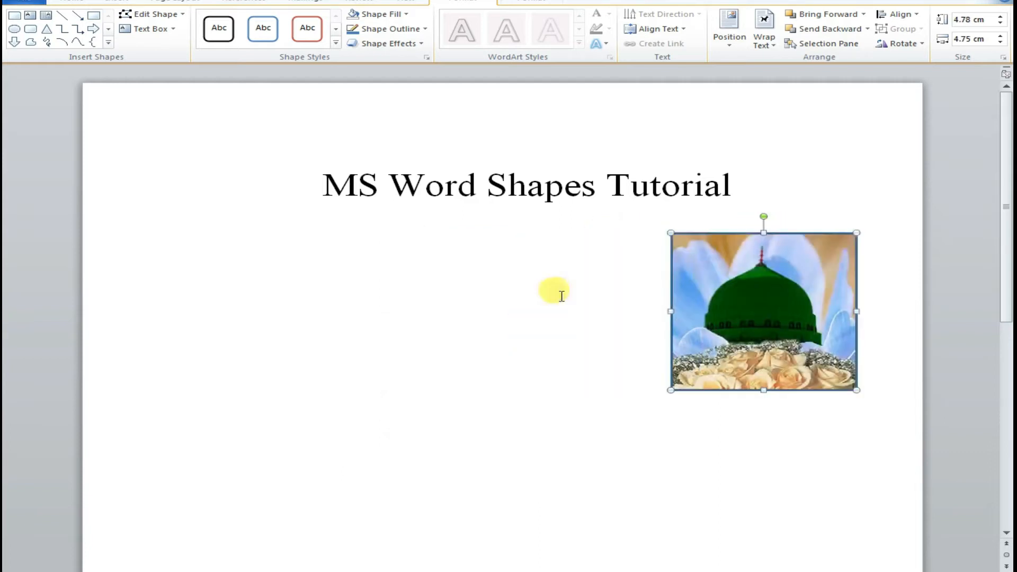
{"action": "left_click", "coordinate": [562, 296]}
{"action": "left_click", "coordinate": [676, 390]}
{"action": "left_click_drag", "start_coordinate": [670, 390], "coordinate": [478, 524]}
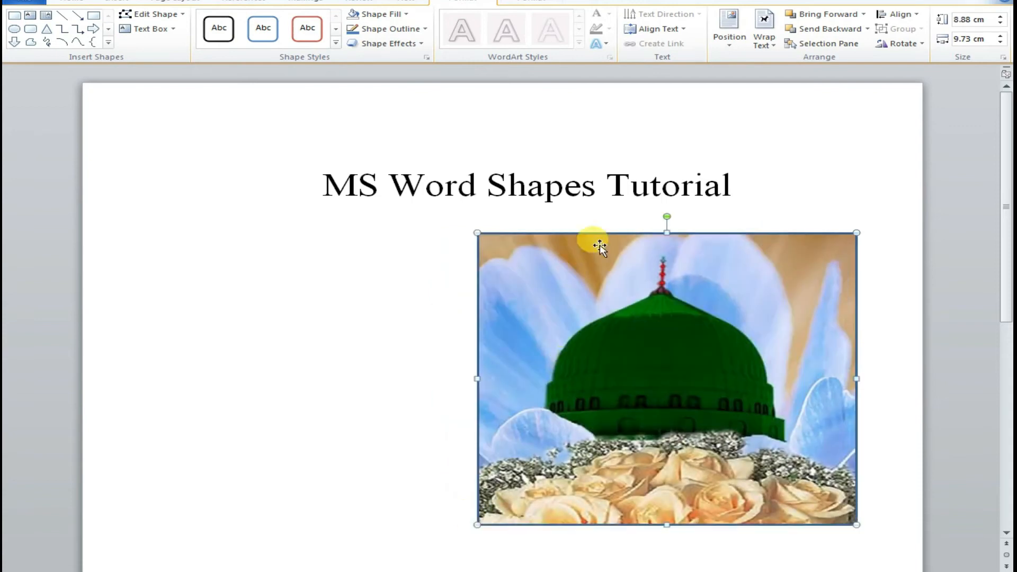
{"action": "left_click_drag", "start_coordinate": [604, 233], "coordinate": [466, 235]}
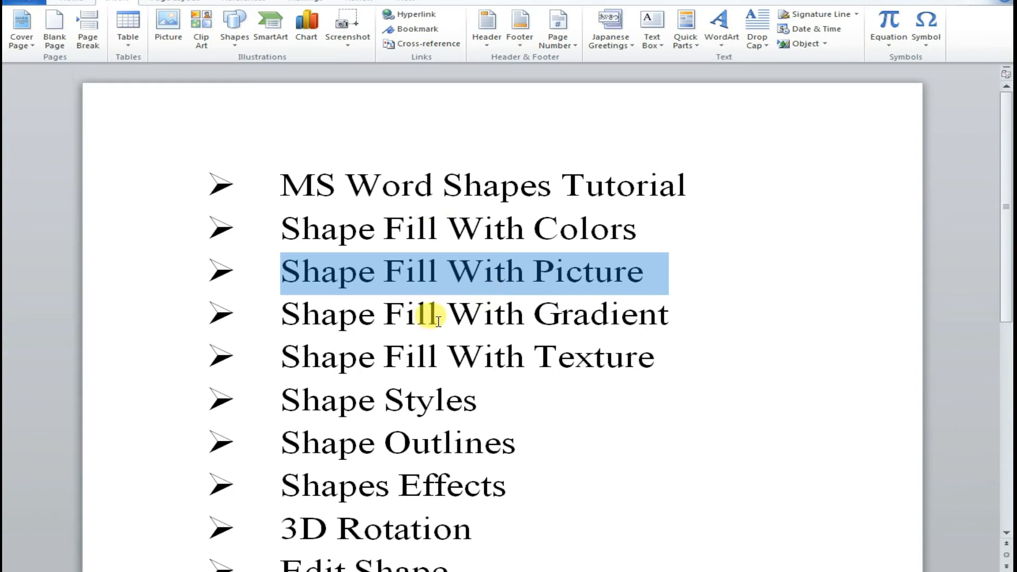
- Highlight the "Shape Fill With Gradient" topic line and remove the picture fill from the rectangle
{"action": "triple_click", "coordinate": [441, 318]}
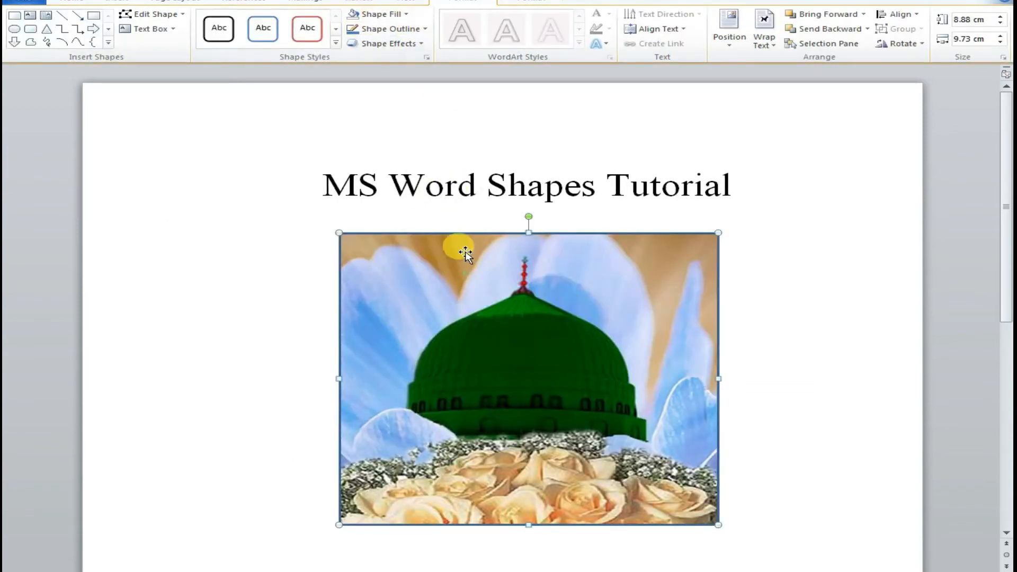
{"action": "left_click", "coordinate": [408, 14]}
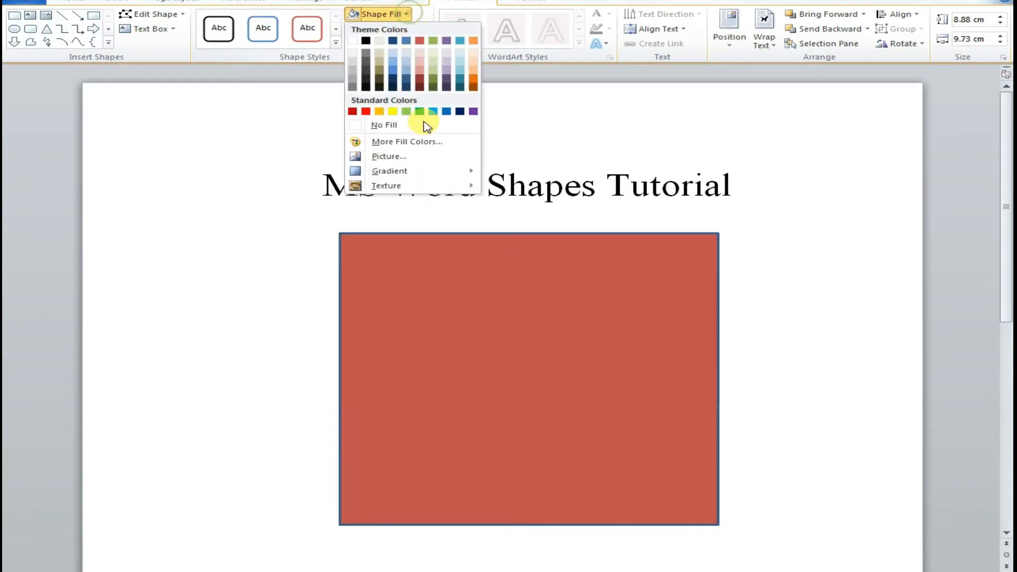
{"action": "left_click", "coordinate": [422, 127]}
- Open the rectangle's detailed fill settings through More Gradients and set its fill type to Gradient fill
{"action": "left_click", "coordinate": [407, 15]}
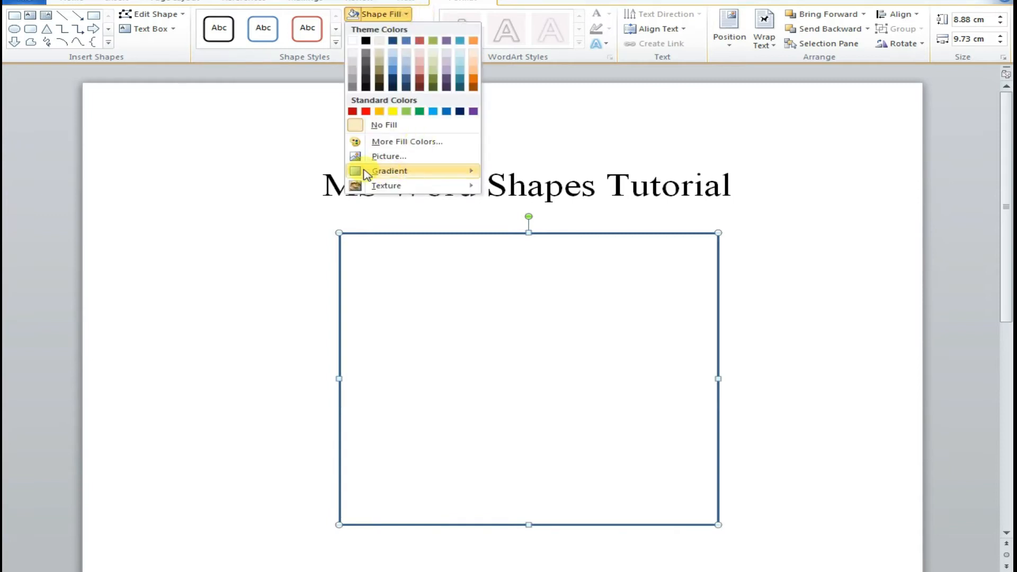
{"action": "mouse_move", "coordinate": [454, 173]}
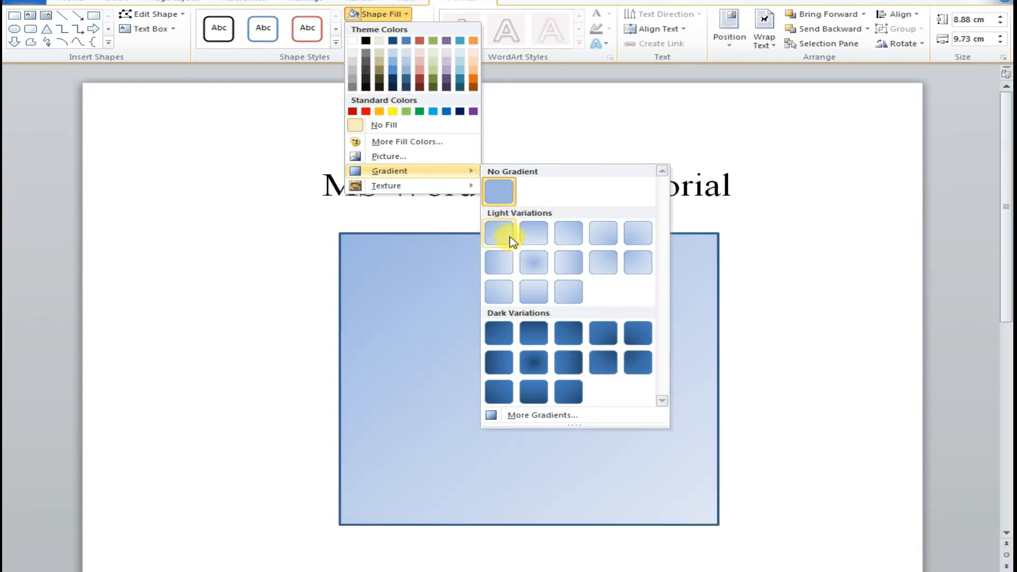
{"action": "left_click", "coordinate": [526, 416]}
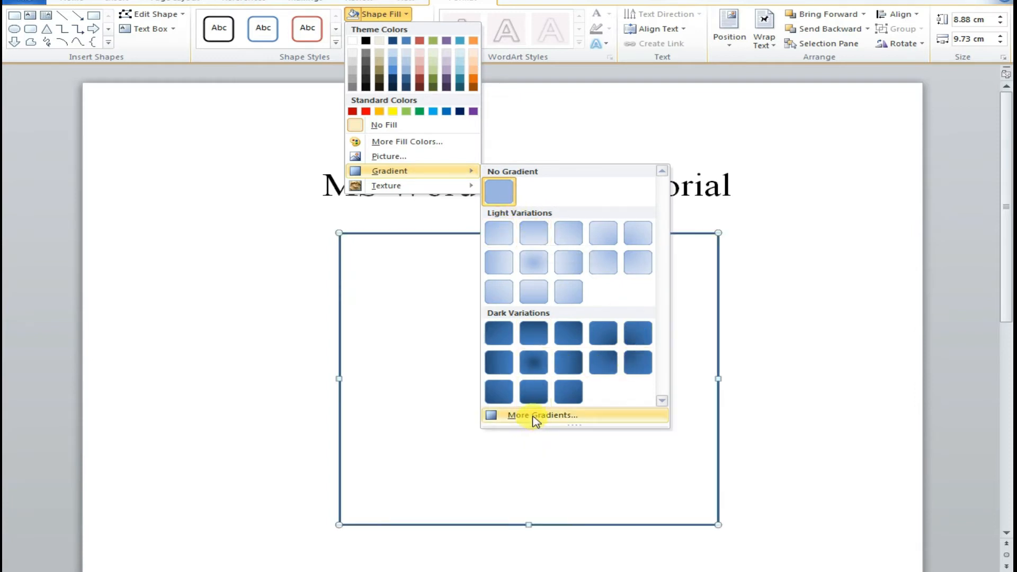
{"action": "left_click_drag", "start_coordinate": [450, 146], "coordinate": [235, 134]}
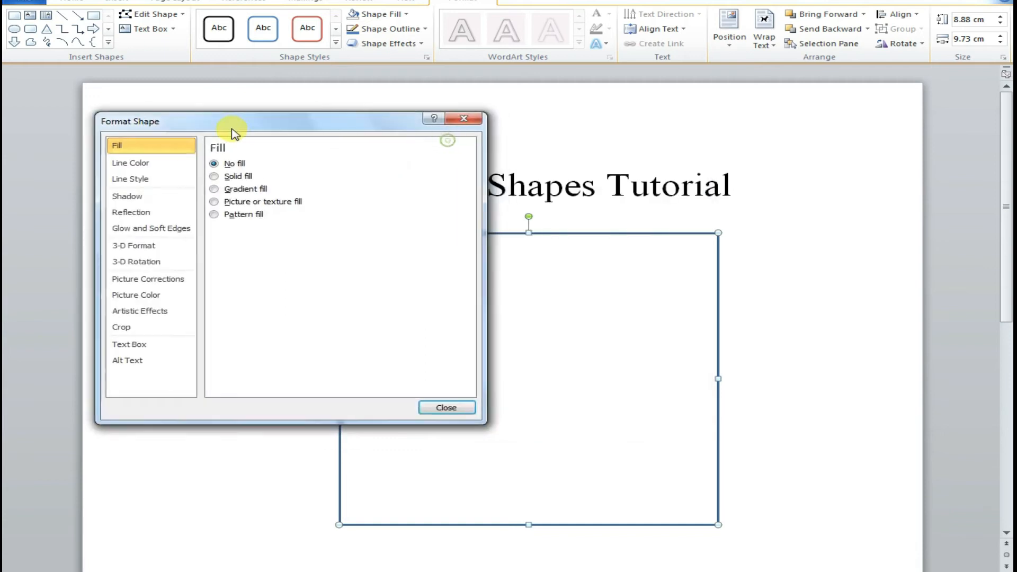
{"action": "left_click", "coordinate": [215, 176]}
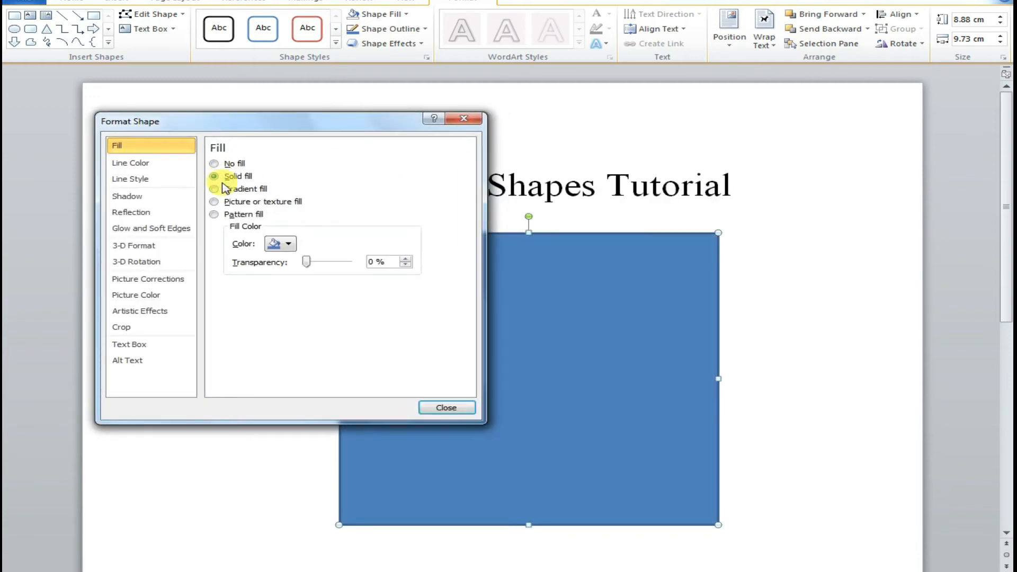
{"action": "left_click", "coordinate": [225, 188]}
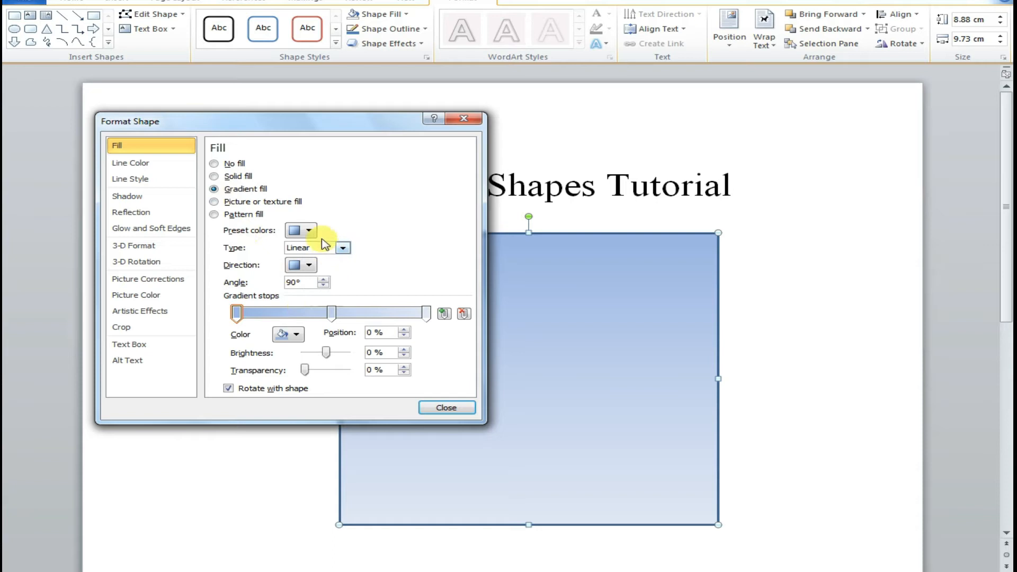
- Try four different preset gradient colors on the rectangle, ending with the banded gold and brown preset
{"action": "left_click", "coordinate": [310, 231]}
{"action": "left_click", "coordinate": [333, 283]}
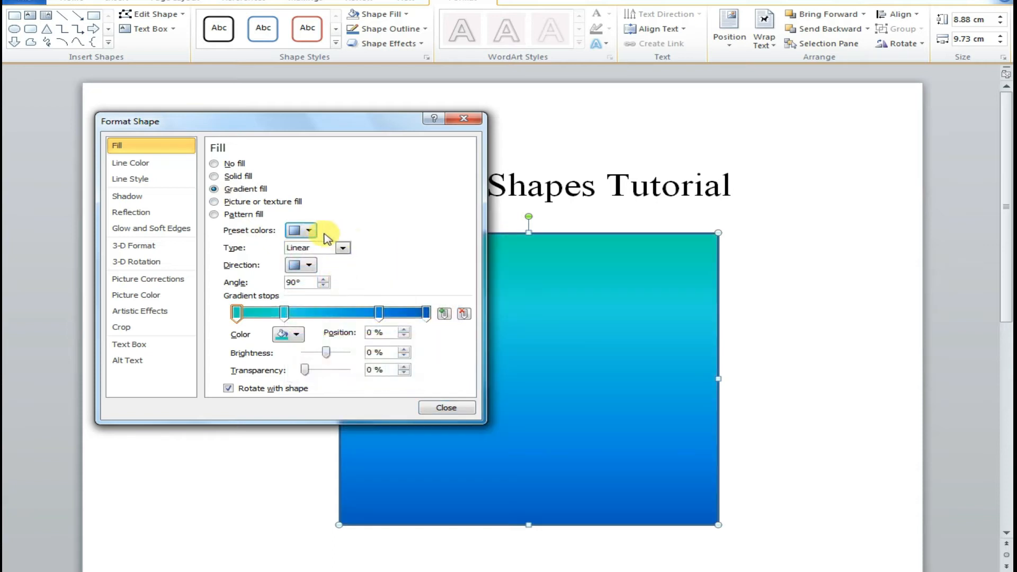
{"action": "left_click", "coordinate": [313, 231]}
{"action": "left_click", "coordinate": [394, 270]}
{"action": "left_click", "coordinate": [311, 231]}
{"action": "left_click", "coordinate": [435, 318]}
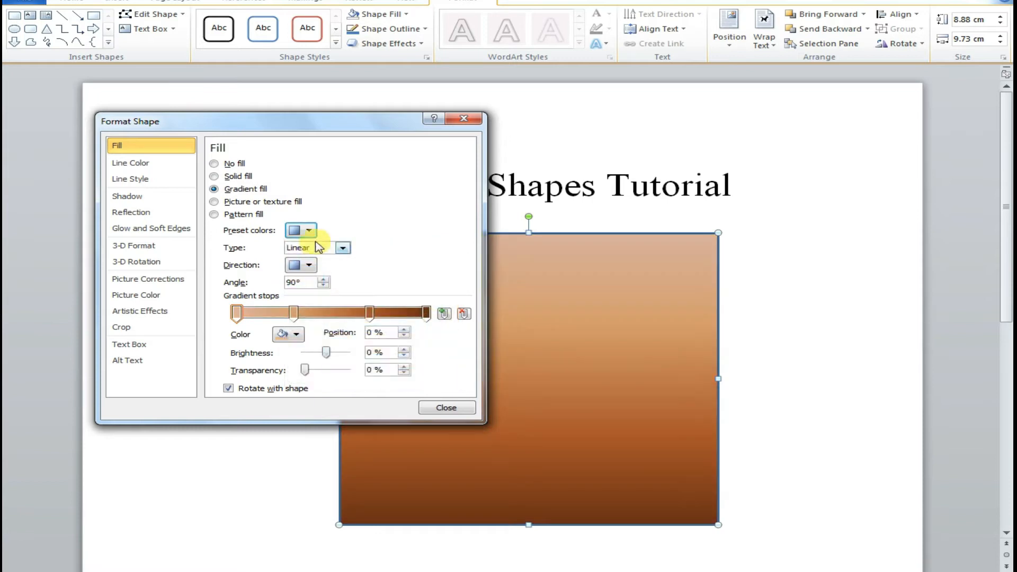
{"action": "left_click", "coordinate": [309, 231]}
{"action": "left_click", "coordinate": [440, 342]}
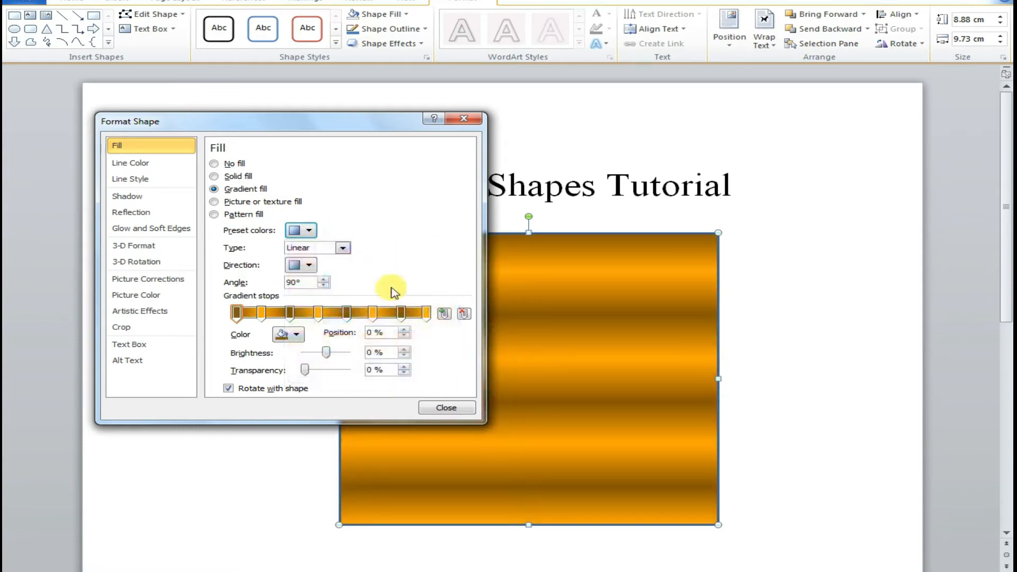
- Set the rectangle's fill to Picture or texture fill and look through the available textures
{"action": "left_click", "coordinate": [270, 202]}
{"action": "left_click", "coordinate": [291, 231]}
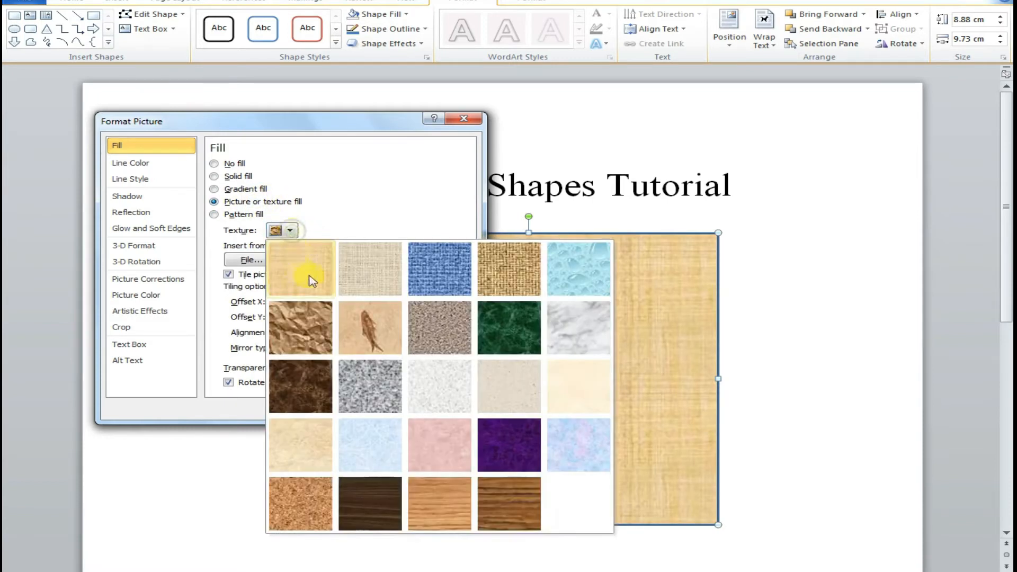
{"action": "left_click", "coordinate": [219, 218]}
- Set the rectangle's fill to Pattern fill and try various patterns, ending with the scale-like shingle pattern
{"action": "left_click", "coordinate": [216, 215]}
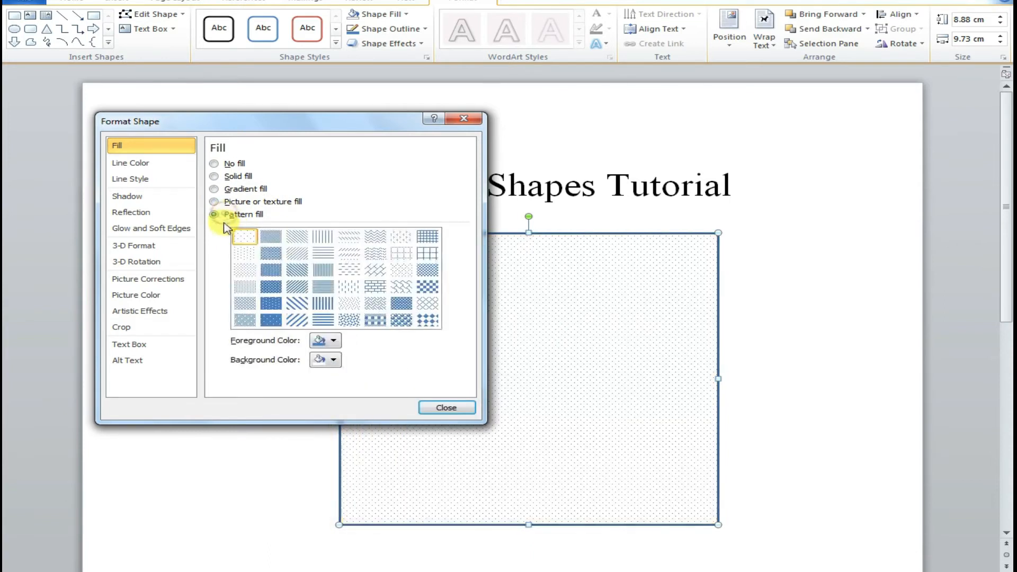
{"action": "left_click", "coordinate": [297, 237]}
{"action": "left_click", "coordinate": [270, 237]}
{"action": "left_click", "coordinate": [270, 271]}
{"action": "left_click", "coordinate": [298, 303]}
{"action": "left_click", "coordinate": [300, 321]}
{"action": "left_click", "coordinate": [373, 304]}
{"action": "left_click", "coordinate": [377, 319]}
{"action": "left_click", "coordinate": [395, 319]}
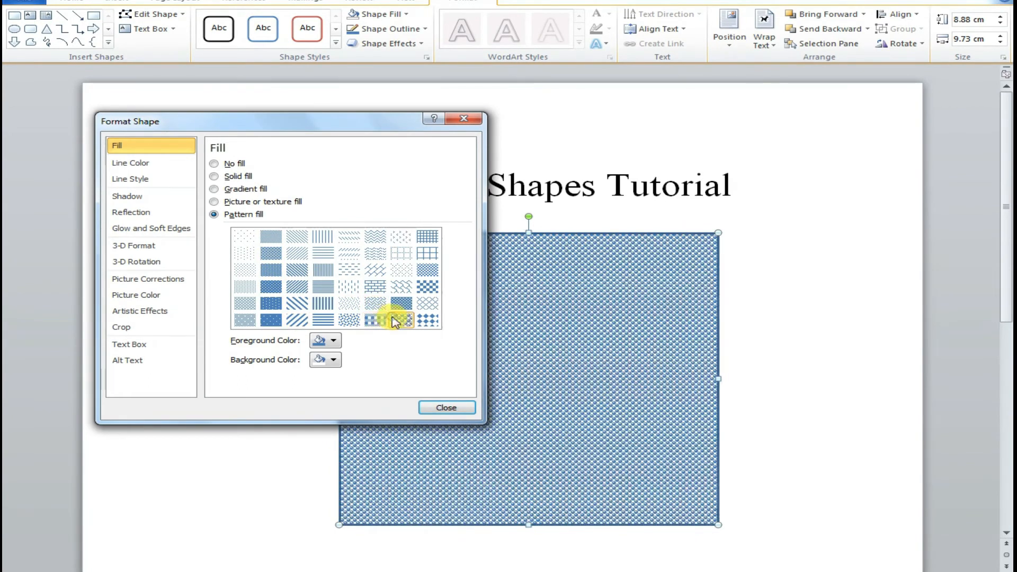
{"action": "left_click", "coordinate": [431, 291]}
{"action": "left_click", "coordinate": [408, 291]}
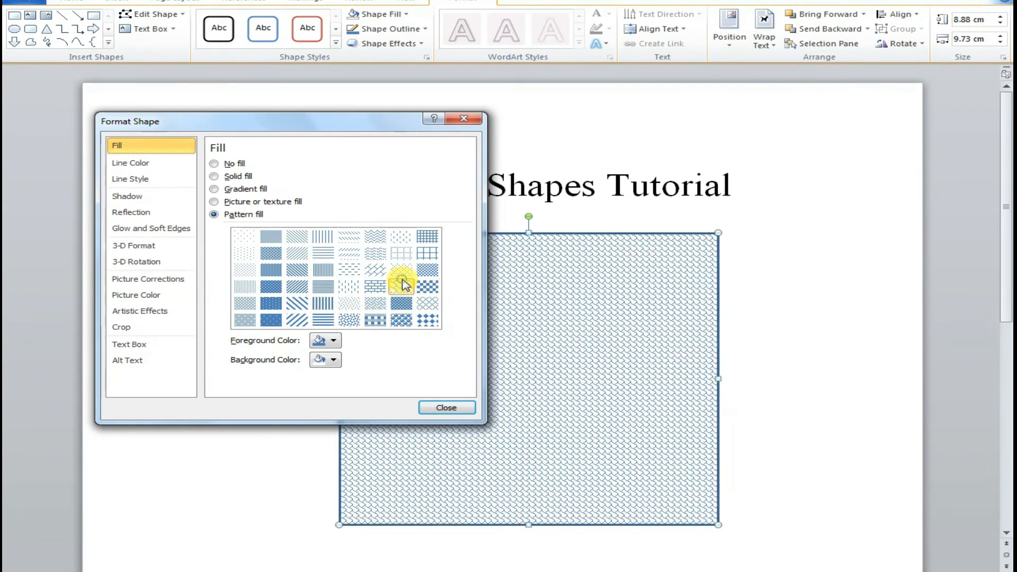
- Reopen the rectangle's detailed fill settings, give its pattern a purple foreground and a light tan background, and close the settings
{"action": "left_click", "coordinate": [430, 407]}
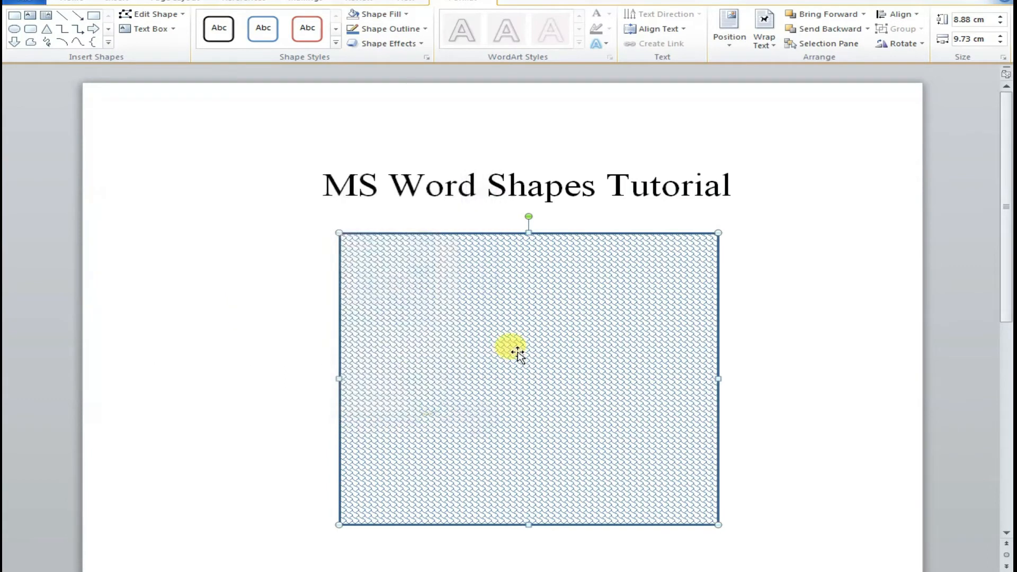
{"action": "left_click", "coordinate": [382, 14]}
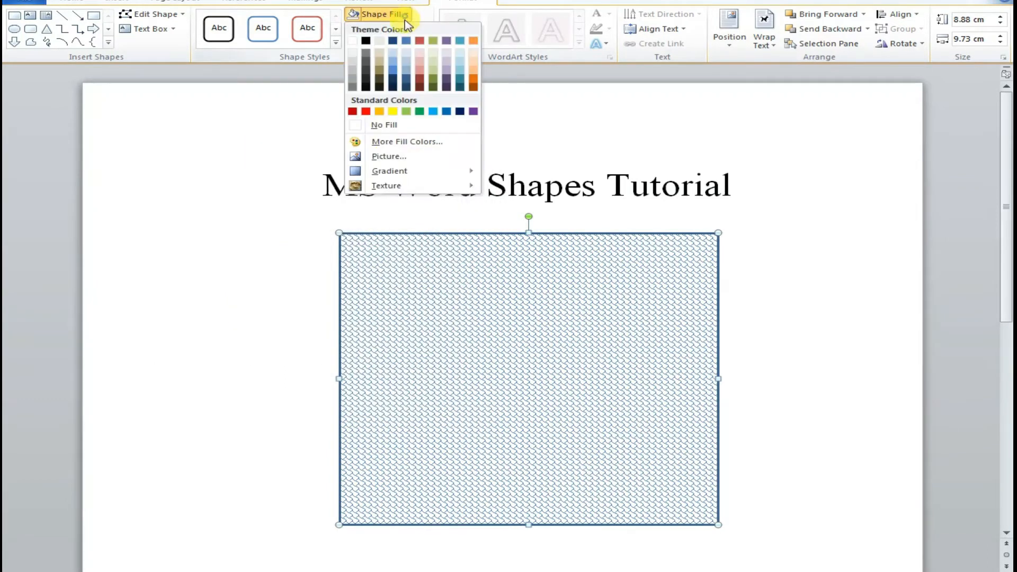
{"action": "mouse_move", "coordinate": [389, 172]}
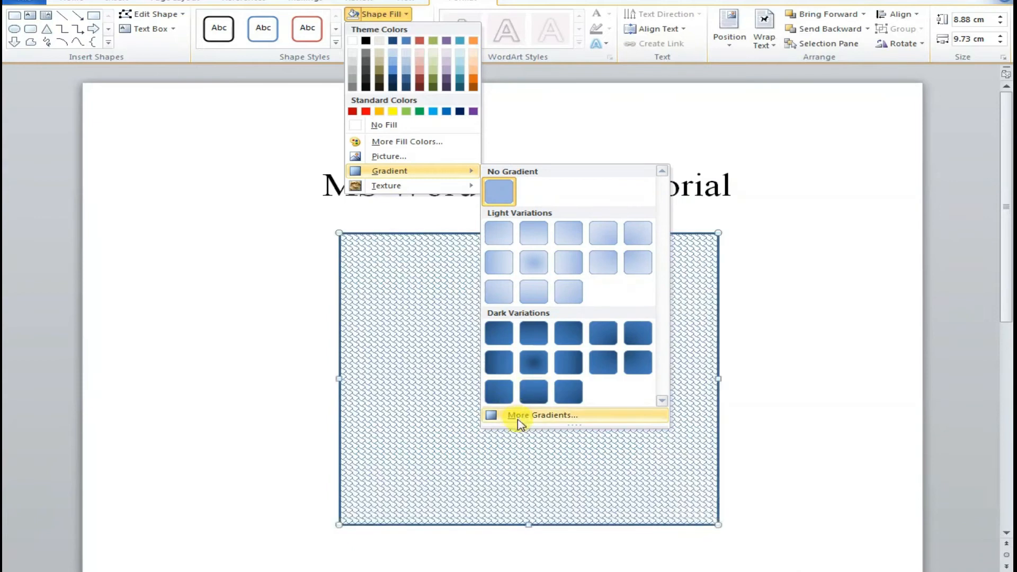
{"action": "left_click", "coordinate": [517, 415]}
{"action": "left_click", "coordinate": [333, 340]}
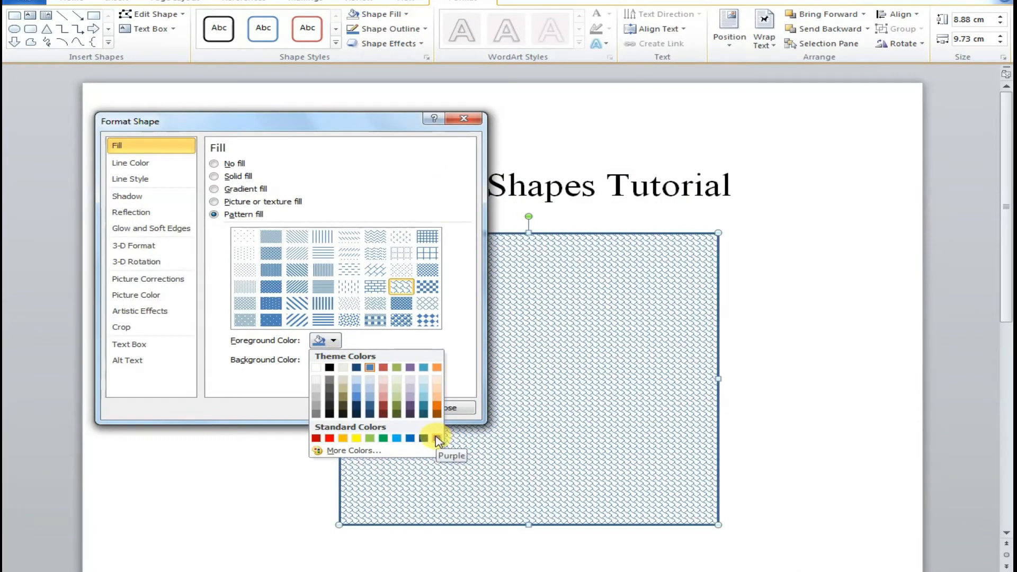
{"action": "left_click", "coordinate": [437, 438]}
{"action": "left_click", "coordinate": [338, 359]}
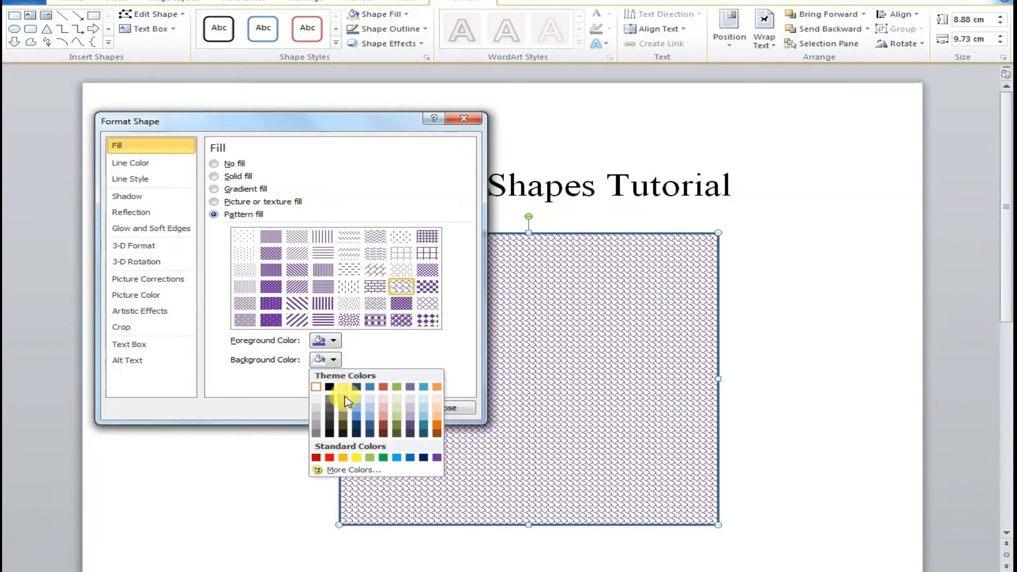
{"action": "left_click", "coordinate": [344, 397]}
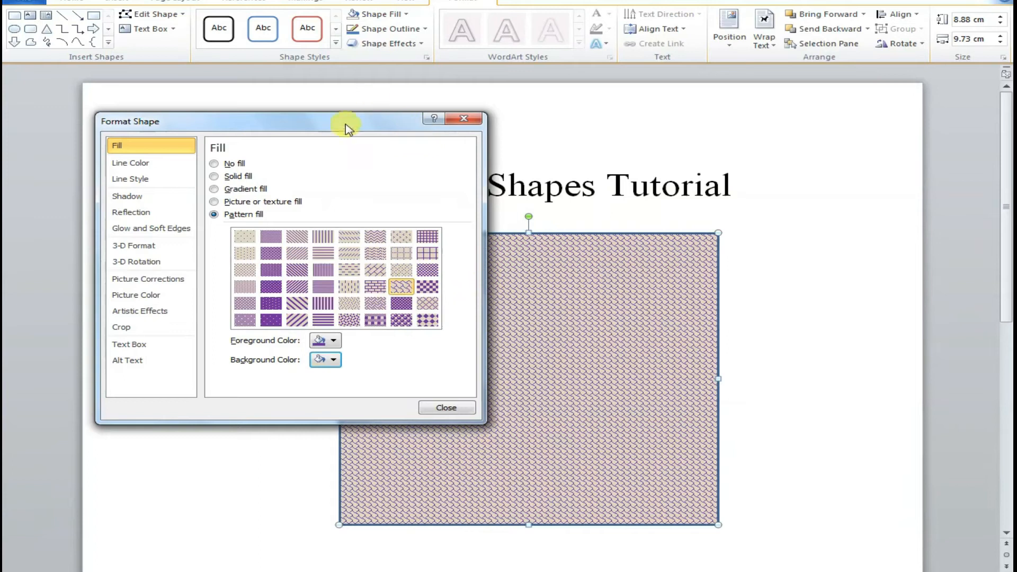
{"action": "left_click_drag", "start_coordinate": [345, 127], "coordinate": [255, 77]}
{"action": "left_click", "coordinate": [356, 355]}
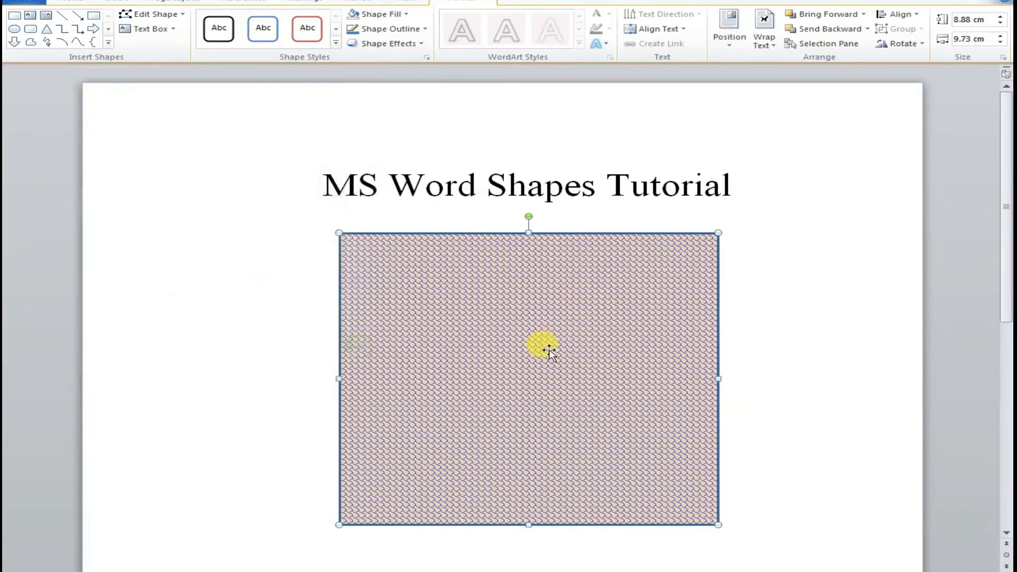
- Switch to the topic list document, highlight the "Shape Fill With Gradient" and "Shape Fill With Texture" lines in turn, and return to the rectangle
{"action": "key", "text": "alt+Tab"}
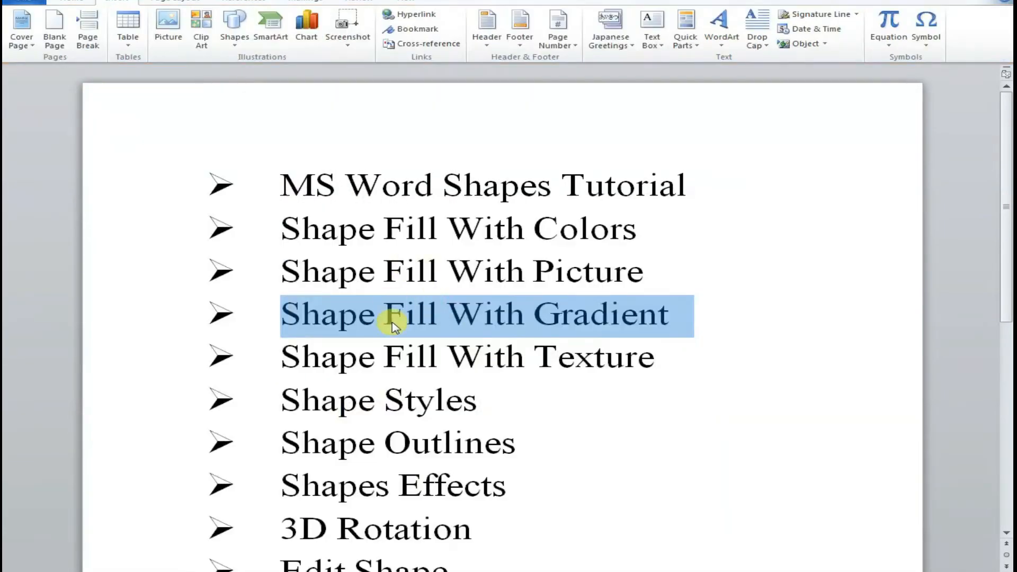
{"action": "left_click", "coordinate": [414, 308]}
{"action": "triple_click", "coordinate": [416, 312]}
{"action": "left_click", "coordinate": [411, 353]}
{"action": "triple_click", "coordinate": [412, 355]}
{"action": "key", "text": "alt+Tab"}
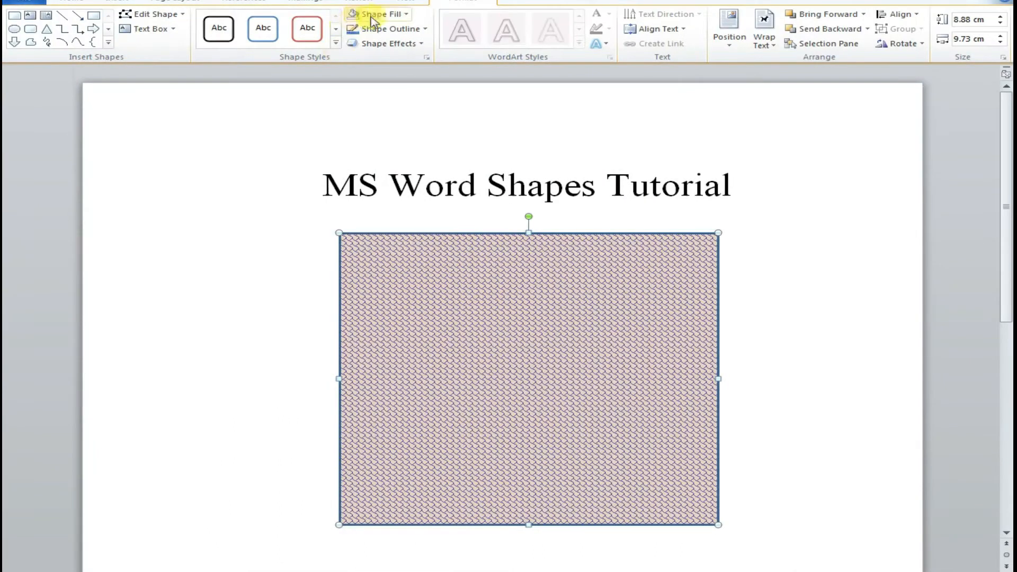
- Remove the rectangle's pattern by choosing No Fill and fill it with the fish fossil texture
{"action": "left_click", "coordinate": [406, 14]}
{"action": "left_click", "coordinate": [407, 126]}
{"action": "left_click", "coordinate": [406, 14]}
{"action": "mouse_move", "coordinate": [371, 186]}
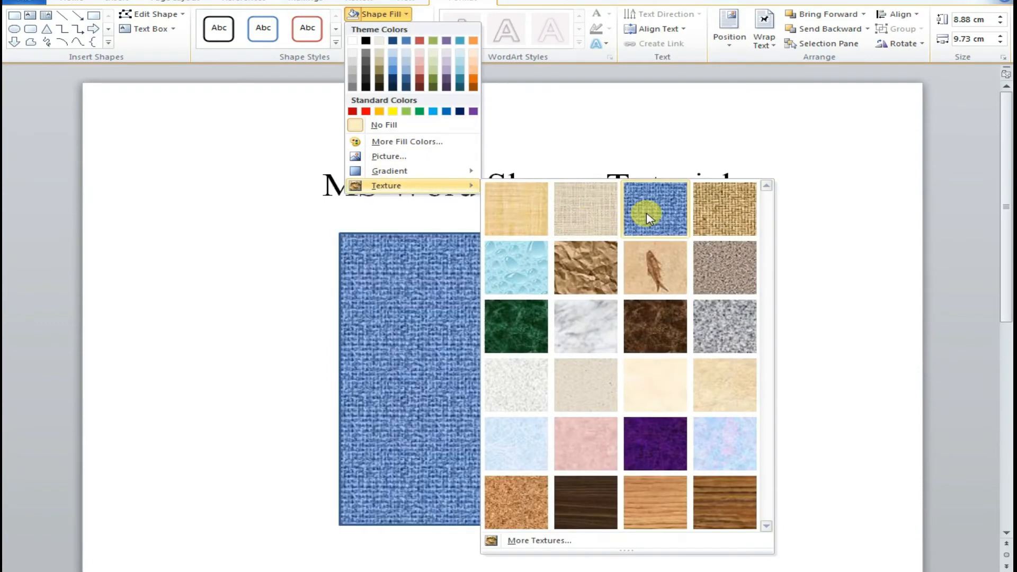
{"action": "left_click", "coordinate": [644, 275]}
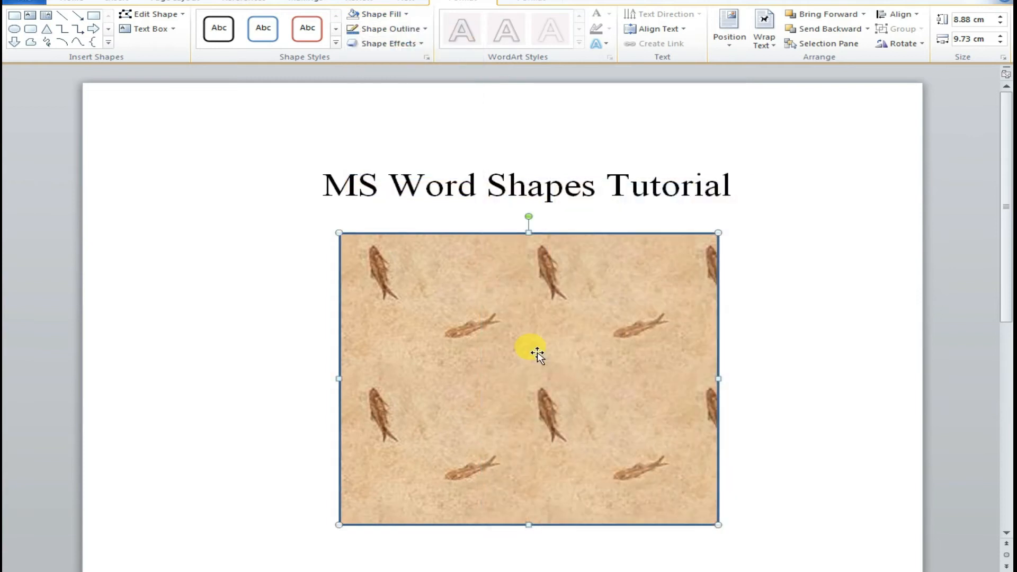
- Open the rectangle's detailed texture settings through More Textures and apply the blue water droplets texture
{"action": "left_click", "coordinate": [396, 14]}
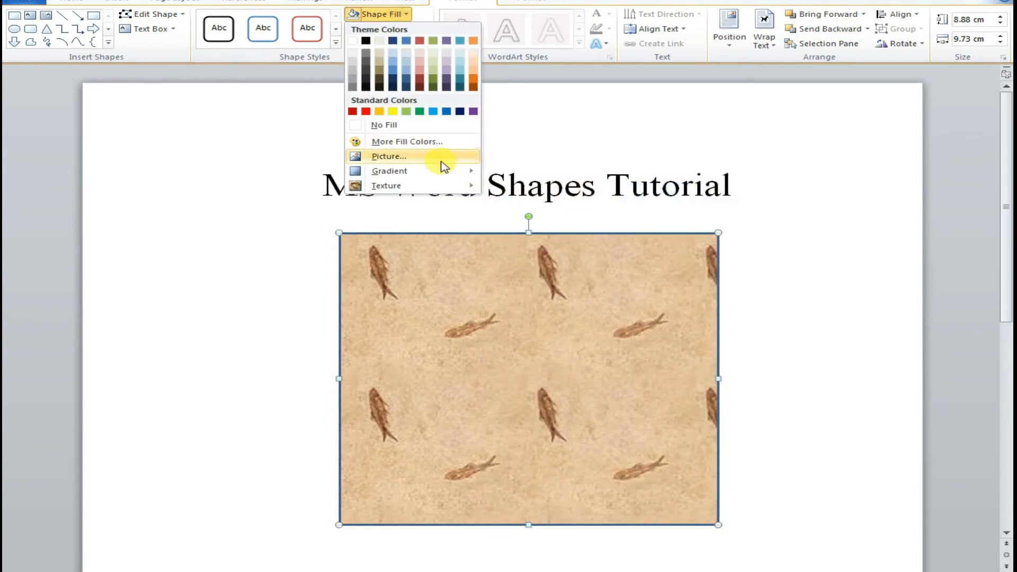
{"action": "mouse_move", "coordinate": [447, 188]}
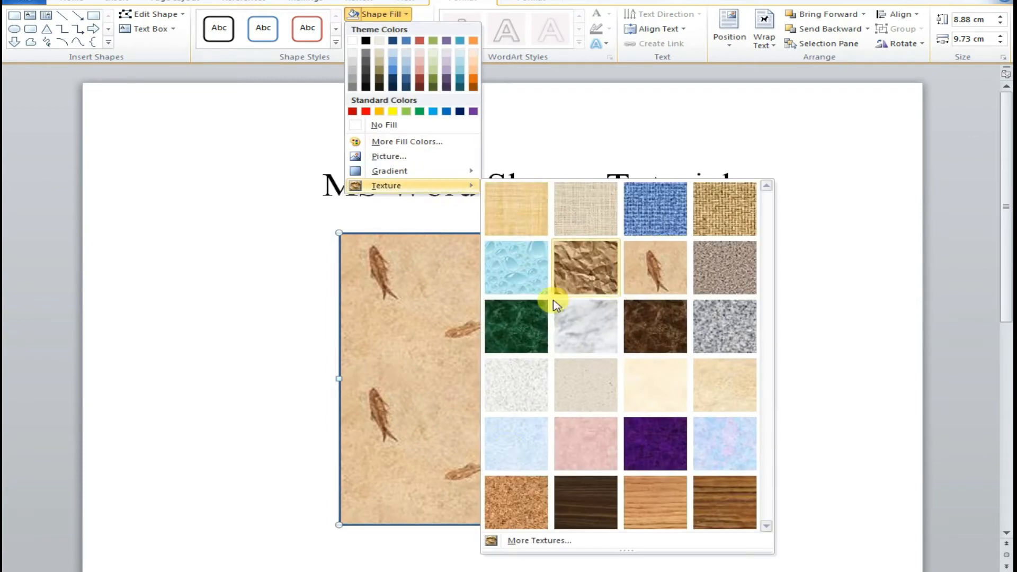
{"action": "left_click", "coordinate": [529, 543]}
{"action": "left_click", "coordinate": [199, 170]}
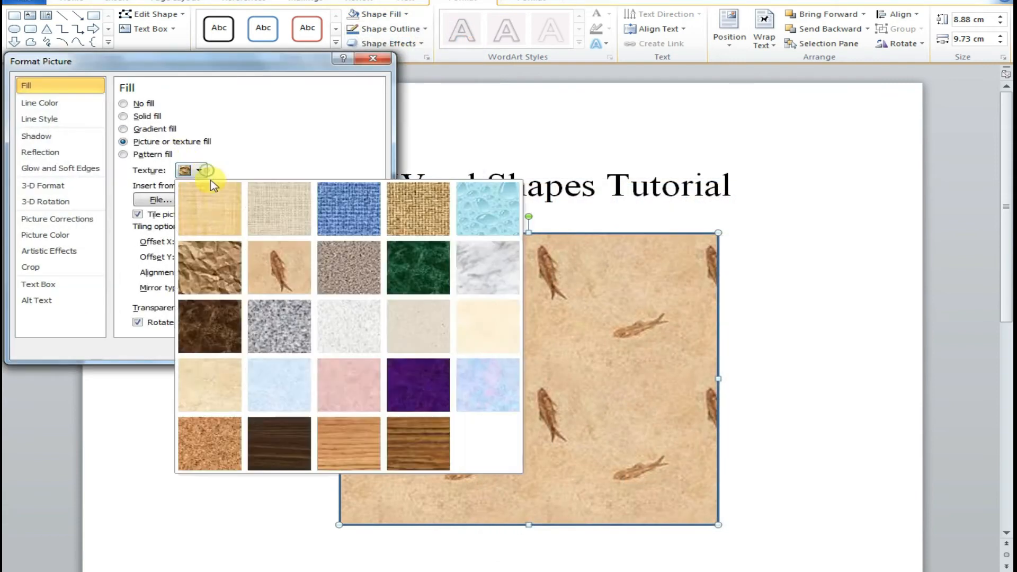
{"action": "left_click", "coordinate": [466, 199]}
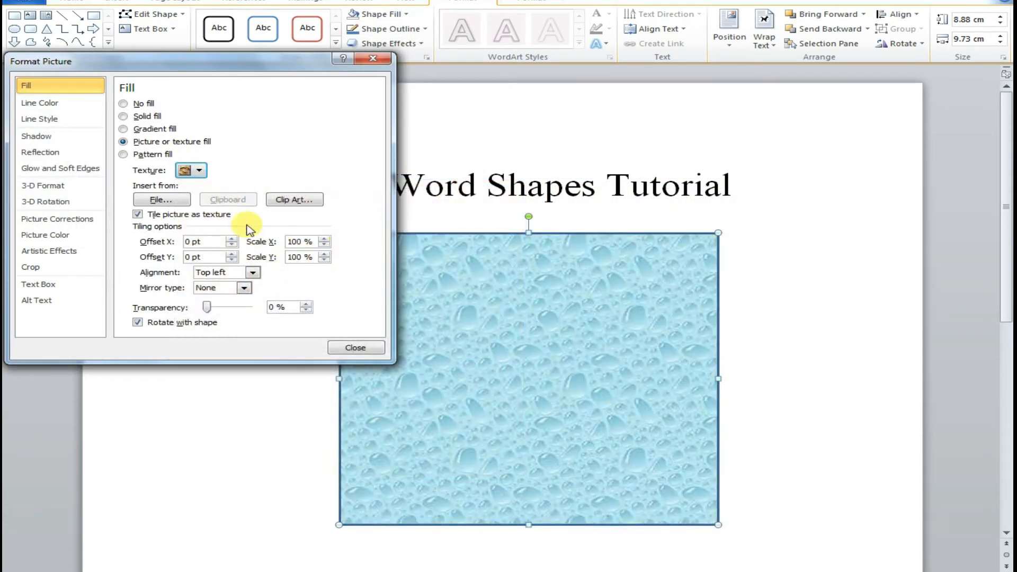
- Fill the rectangle with the clip art of a house, and replace it with the green dome picture from a file
{"action": "left_click", "coordinate": [294, 201]}
{"action": "double_click", "coordinate": [507, 268]}
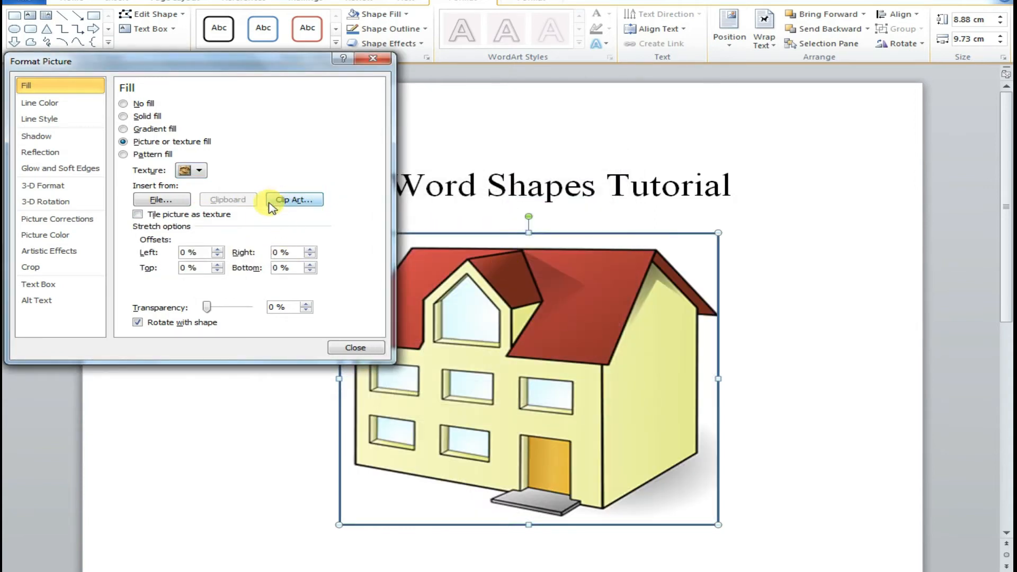
{"action": "left_click", "coordinate": [162, 200]}
{"action": "double_click", "coordinate": [312, 295]}
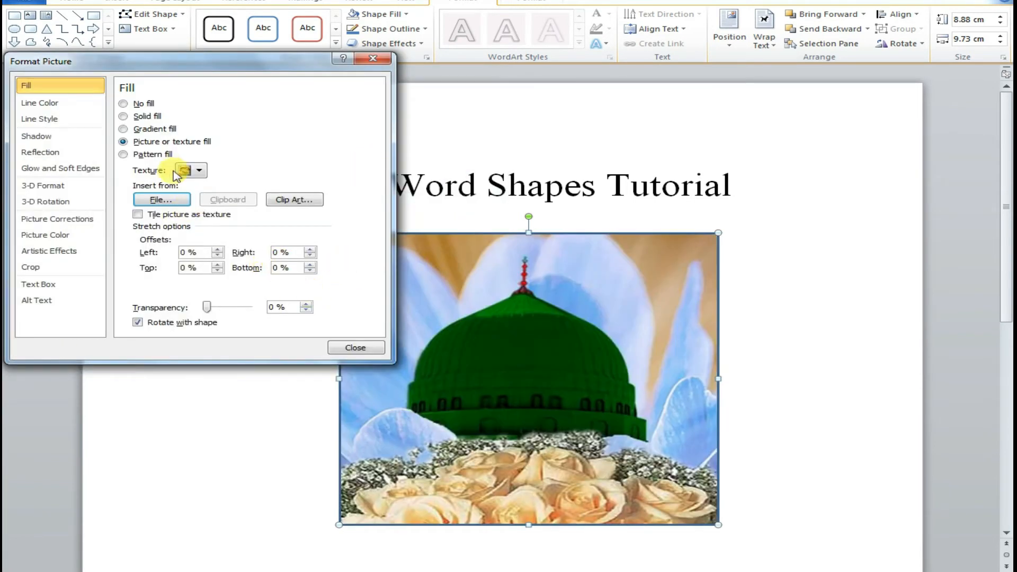
- Replace the rectangle's picture fill with the dark brown wood texture
{"action": "left_click", "coordinate": [198, 172]}
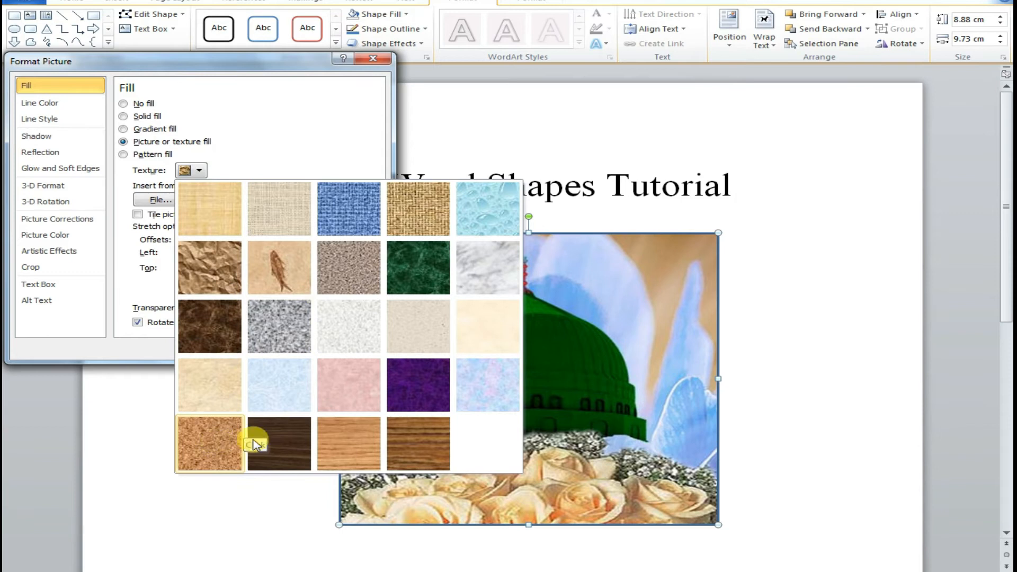
{"action": "left_click", "coordinate": [290, 442]}
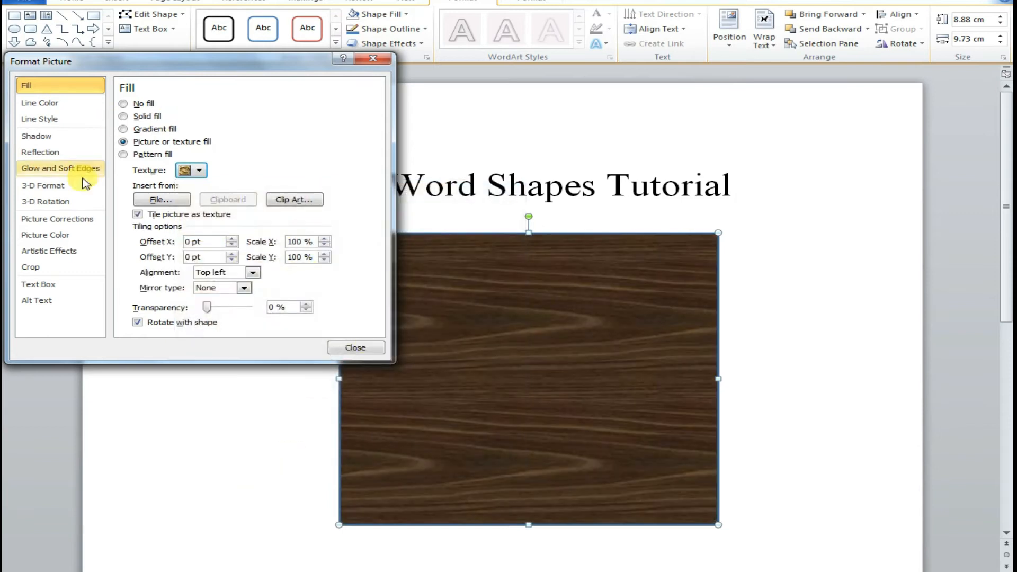
- Open the color choices for the rectangle's solid outline in the Line Color settings
{"action": "left_click", "coordinate": [51, 106]}
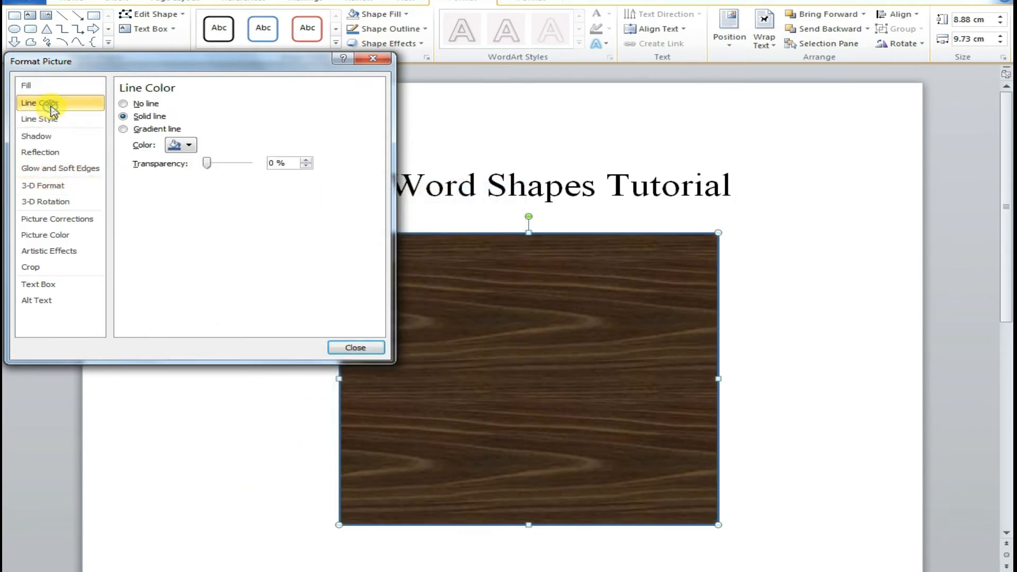
{"action": "left_click", "coordinate": [196, 144]}
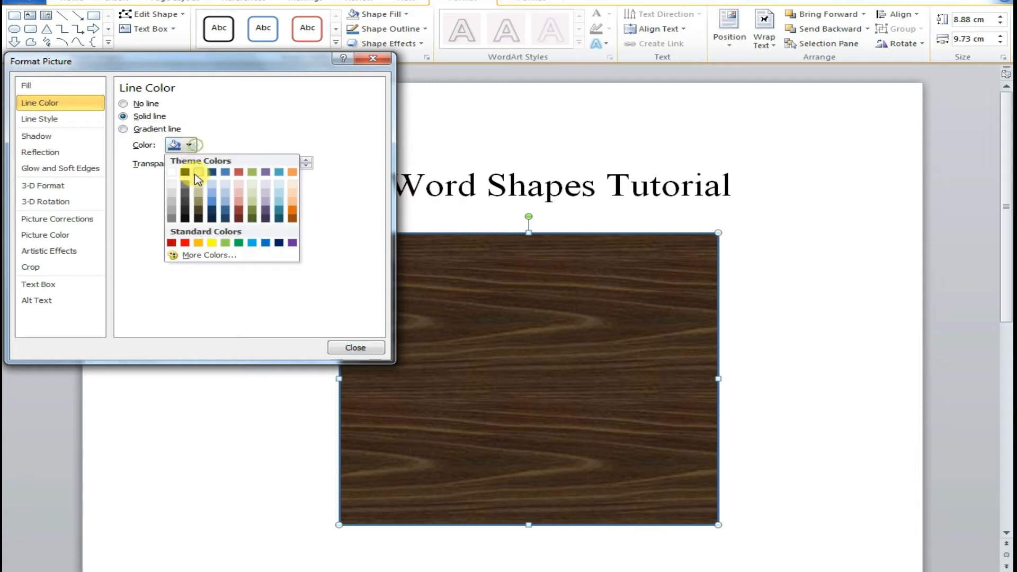